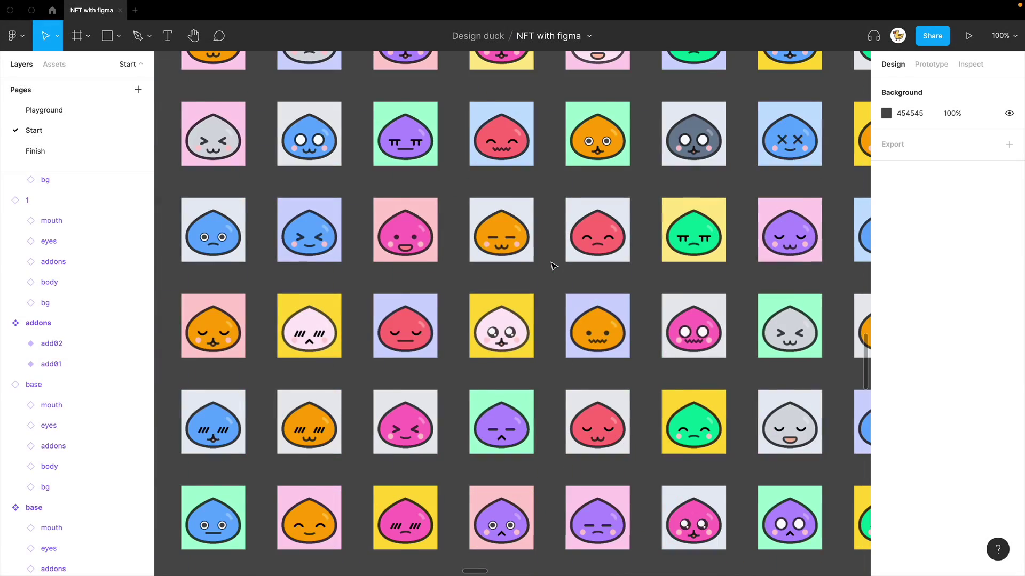
Zoom out over the generated slime grid and in to the single example slime frame
{"action": "scroll", "coordinate": [553, 265], "scroll_direction": "down", "scroll_amount": 5}
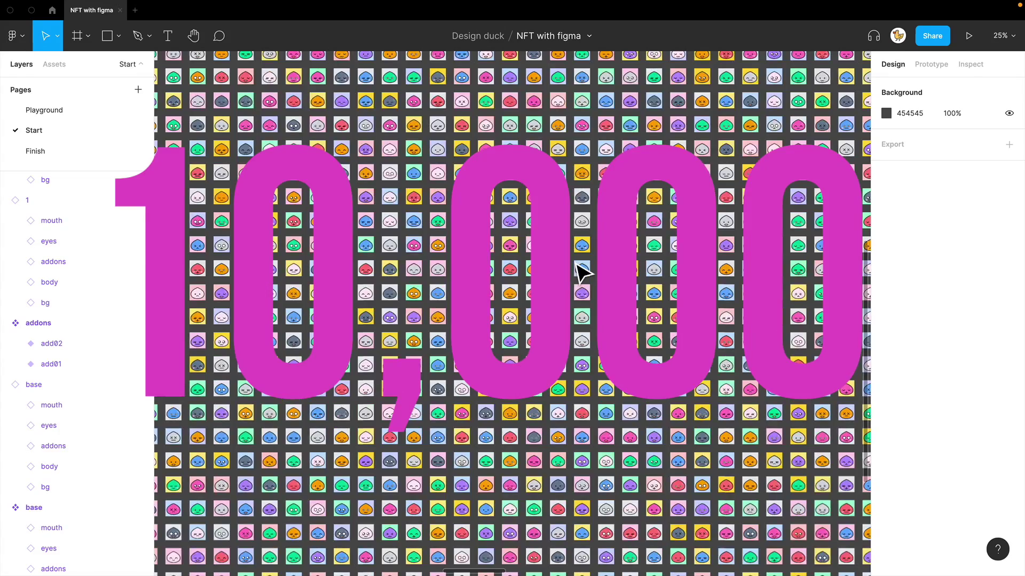
{"action": "scroll", "coordinate": [580, 271], "scroll_direction": "down", "scroll_amount": 3}
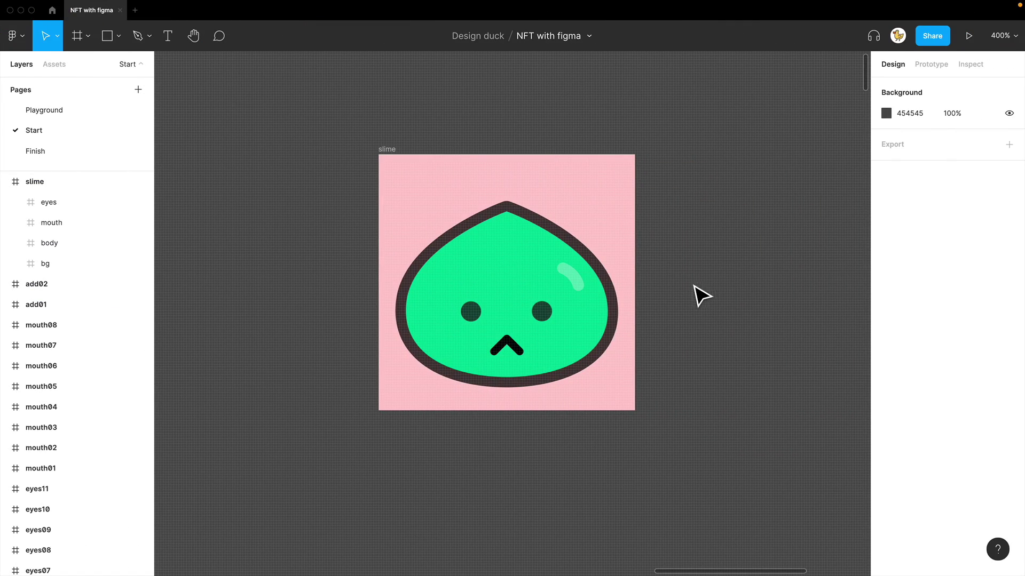
Inspect the slime's eyes, mouth, body and bg layers, then marquee-select the whole slime frame
{"action": "left_click", "coordinate": [41, 205]}
{"action": "left_click", "coordinate": [51, 224]}
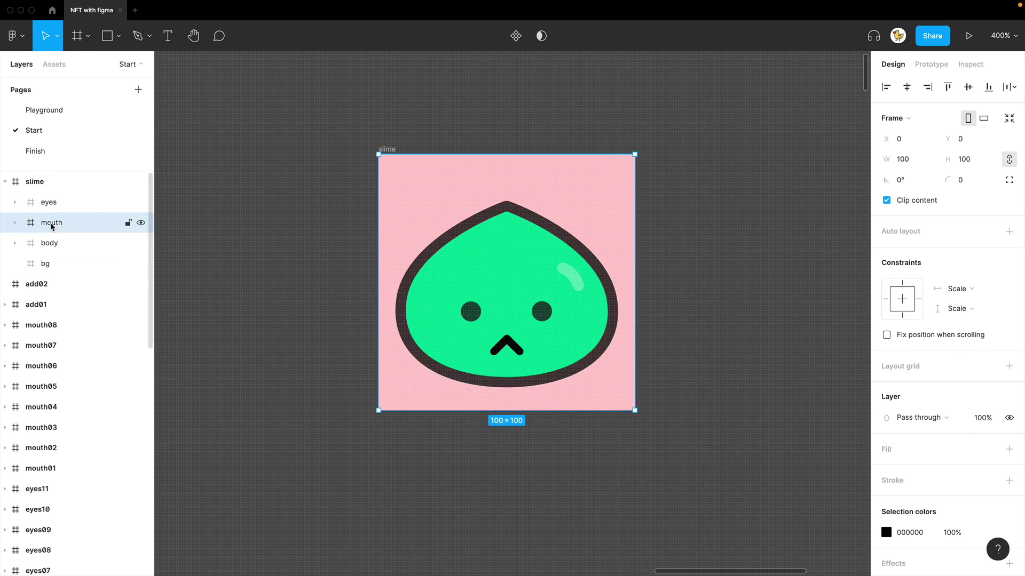
{"action": "left_click", "coordinate": [52, 245]}
{"action": "left_click", "coordinate": [55, 264]}
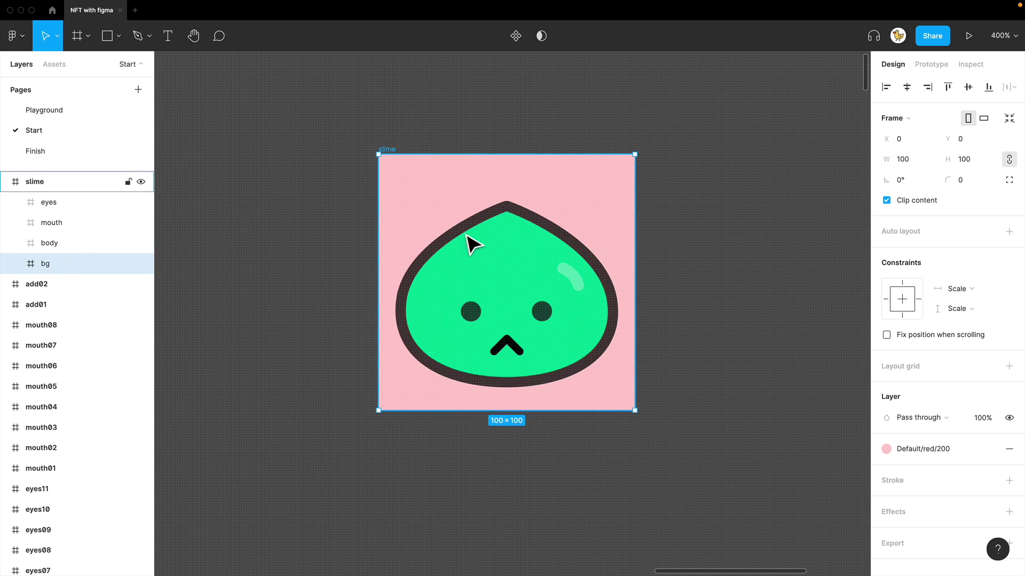
{"action": "left_click", "coordinate": [683, 364]}
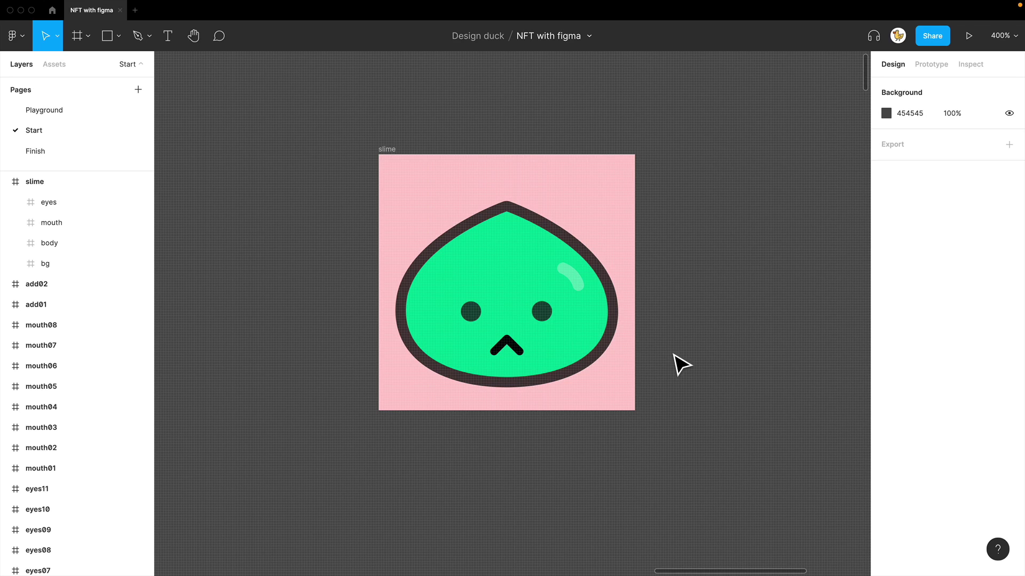
{"action": "left_click_drag", "start_coordinate": [663, 414], "coordinate": [332, 178]}
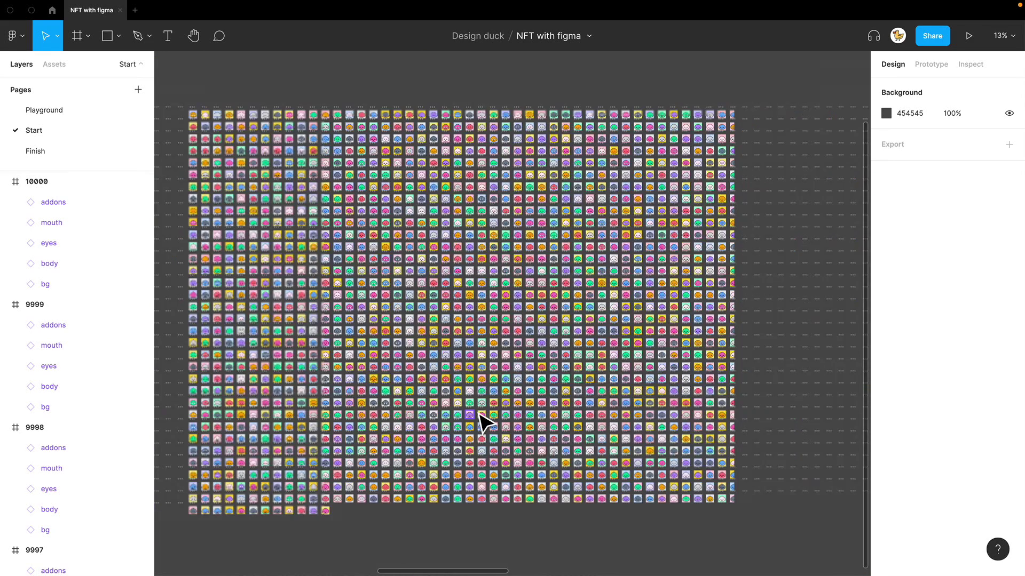
Return to the 'NFT with figma' file, where Scripter shows the NFT generator script
{"action": "scroll", "coordinate": [485, 425], "scroll_direction": "down", "scroll_amount": 3}
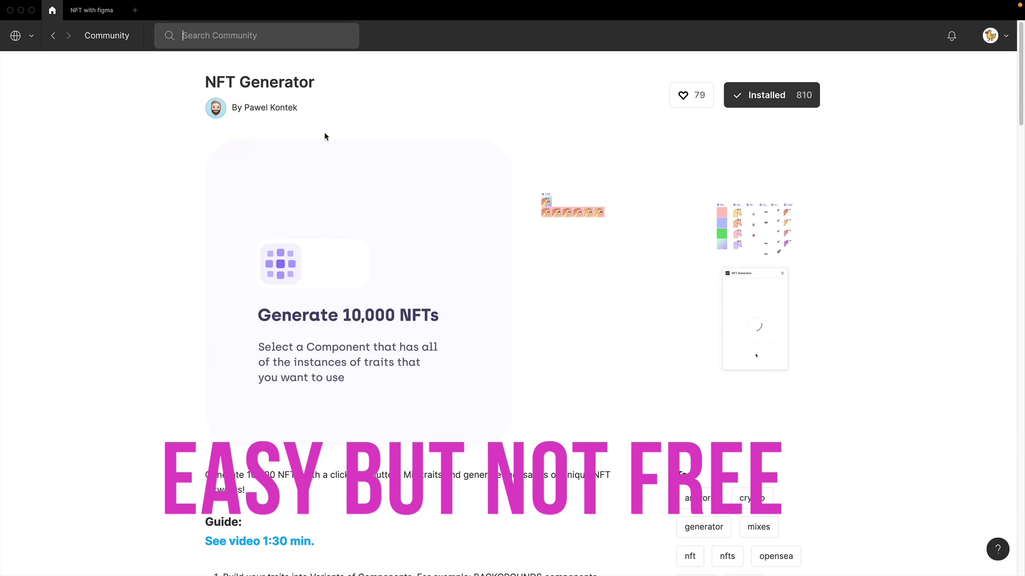
{"action": "left_click", "coordinate": [88, 11]}
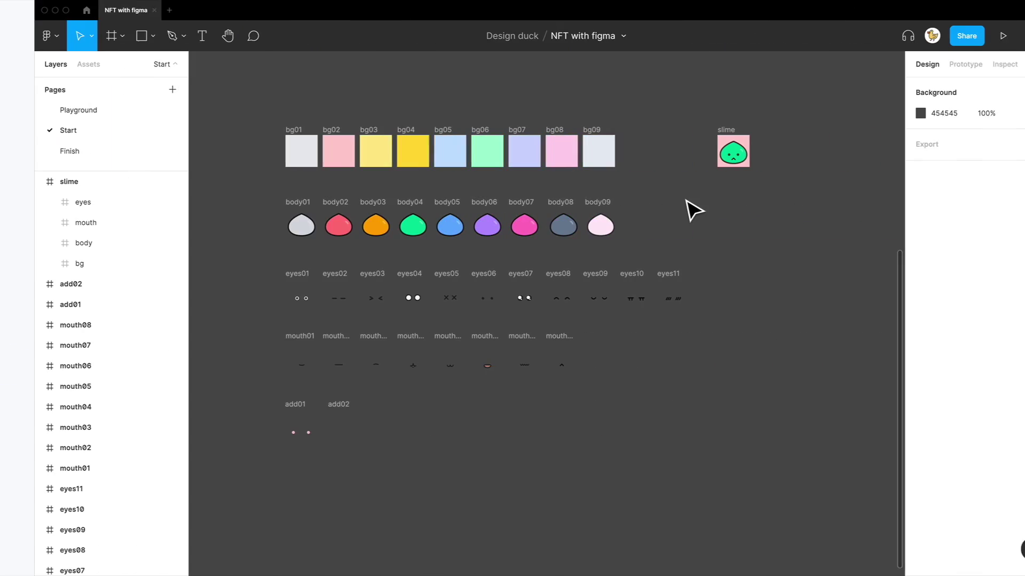
Zoom to 100% with Shift+0 and marquee-select the row of frames bg01–bg09
{"action": "left_click", "coordinate": [694, 142]}
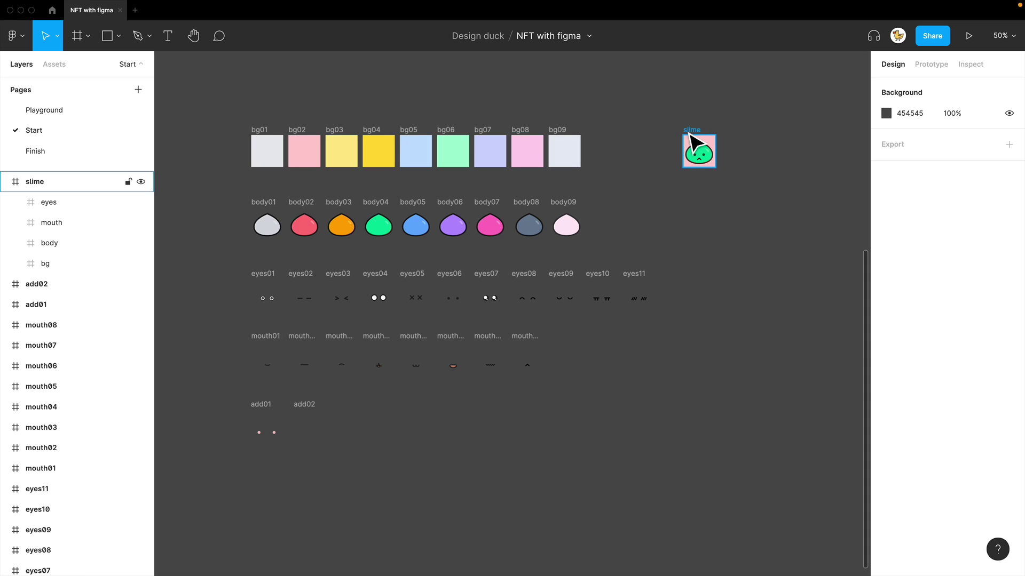
{"action": "left_click", "coordinate": [669, 152]}
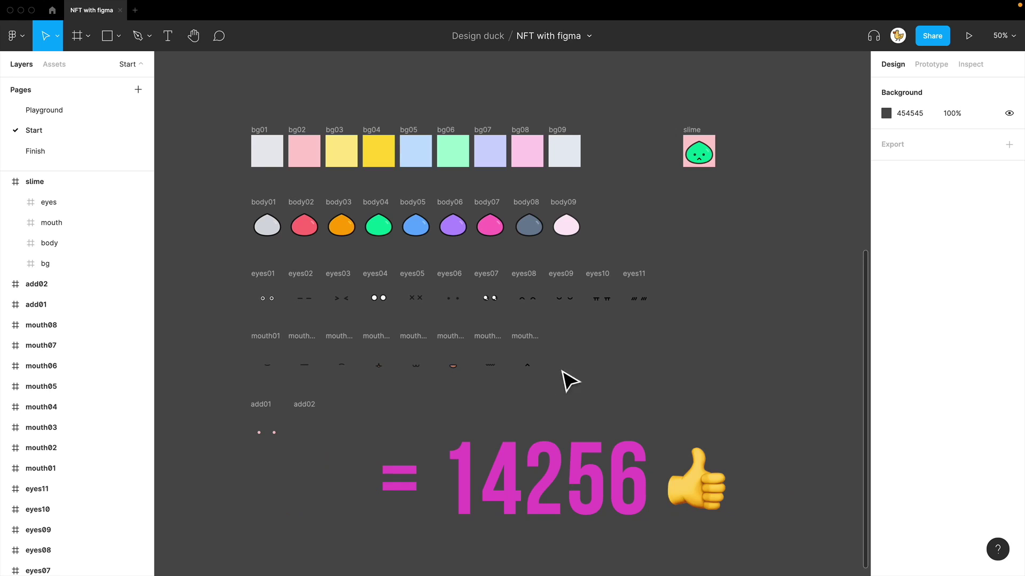
{"action": "key", "text": "shift+0"}
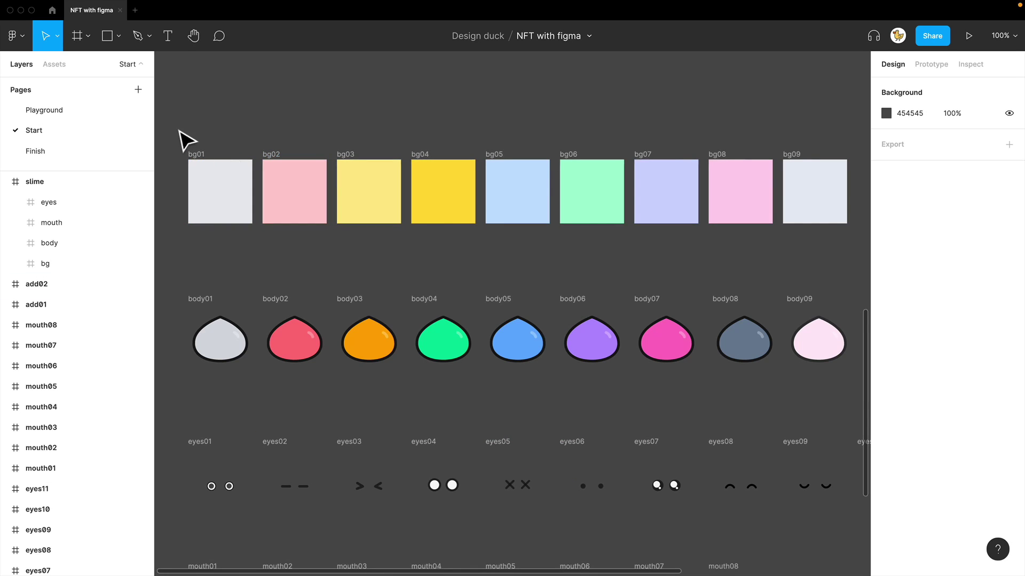
{"action": "left_click_drag", "start_coordinate": [175, 125], "coordinate": [865, 261]}
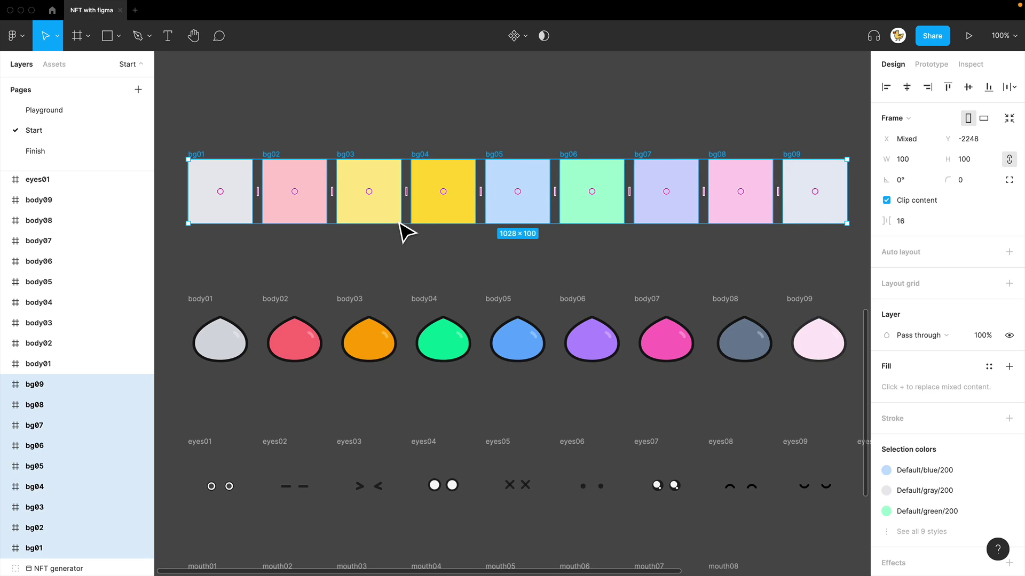
Combine the background frames into a component set named 'bg' and move it up
{"action": "left_click", "coordinate": [526, 39]}
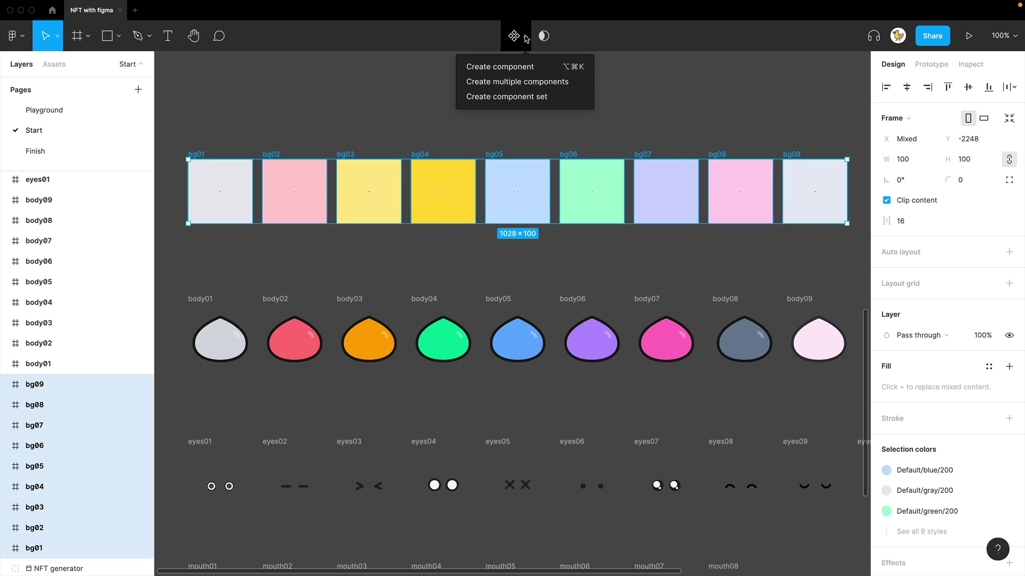
{"action": "left_click", "coordinate": [517, 98]}
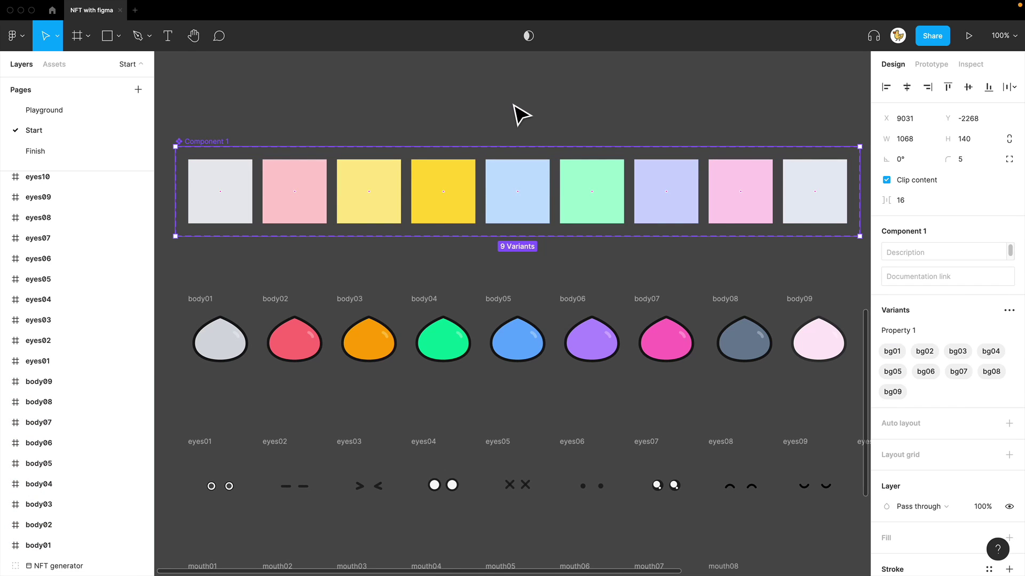
{"action": "double_click", "coordinate": [215, 145]}
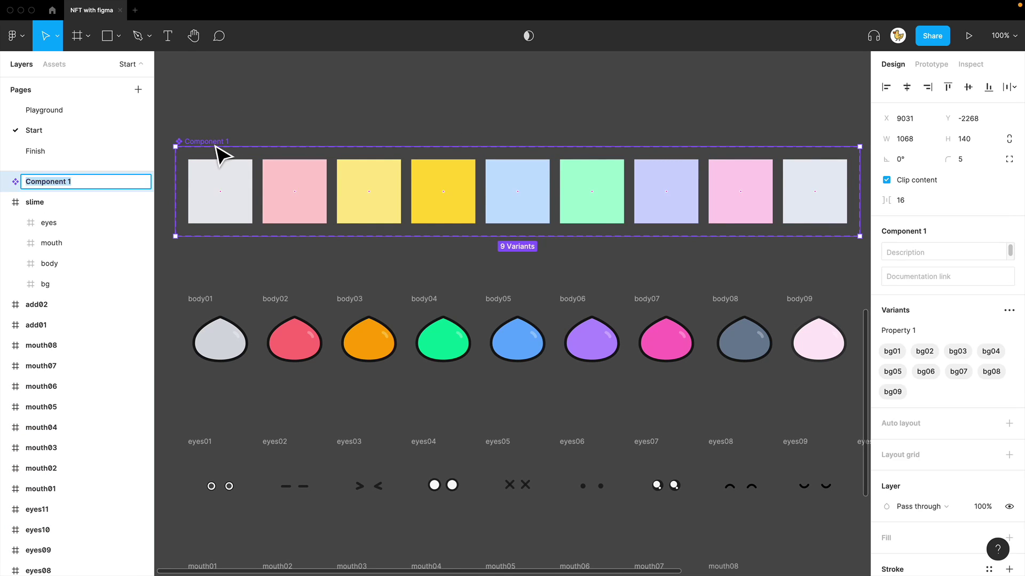
{"action": "type", "text": "bg"}
{"action": "key", "text": "Return"}
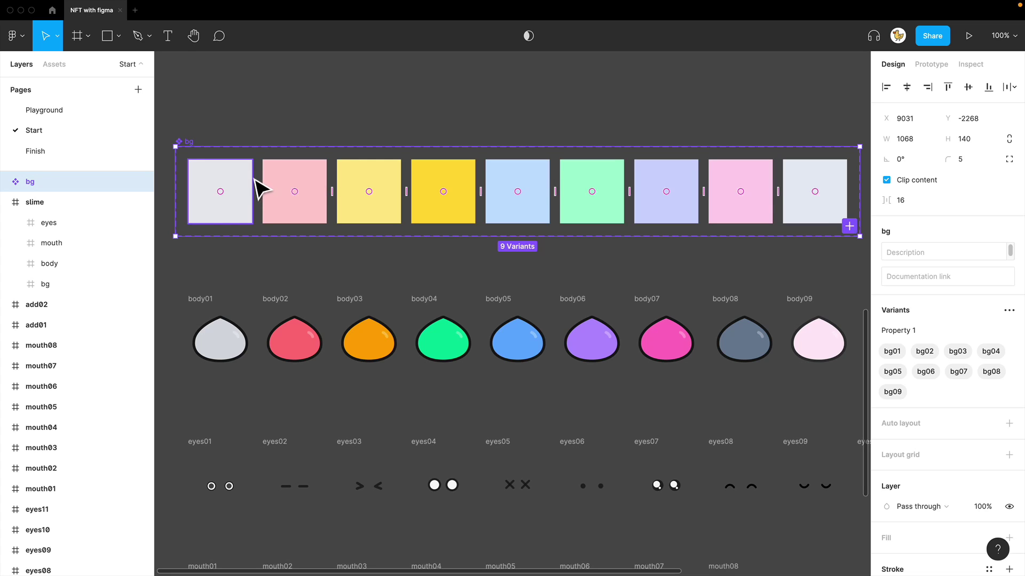
{"action": "left_click", "coordinate": [241, 135]}
{"action": "left_click_drag", "start_coordinate": [187, 155], "coordinate": [187, 110]}
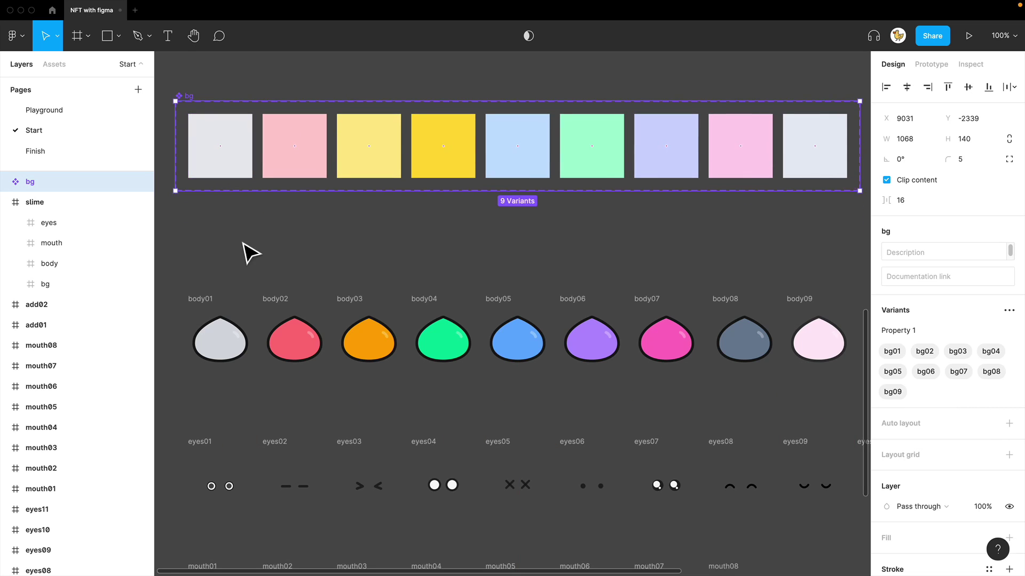
{"action": "left_click", "coordinate": [323, 261]}
Combine the nine body frames into a component set named 'body'
{"action": "left_click_drag", "start_coordinate": [171, 263], "coordinate": [864, 404]}
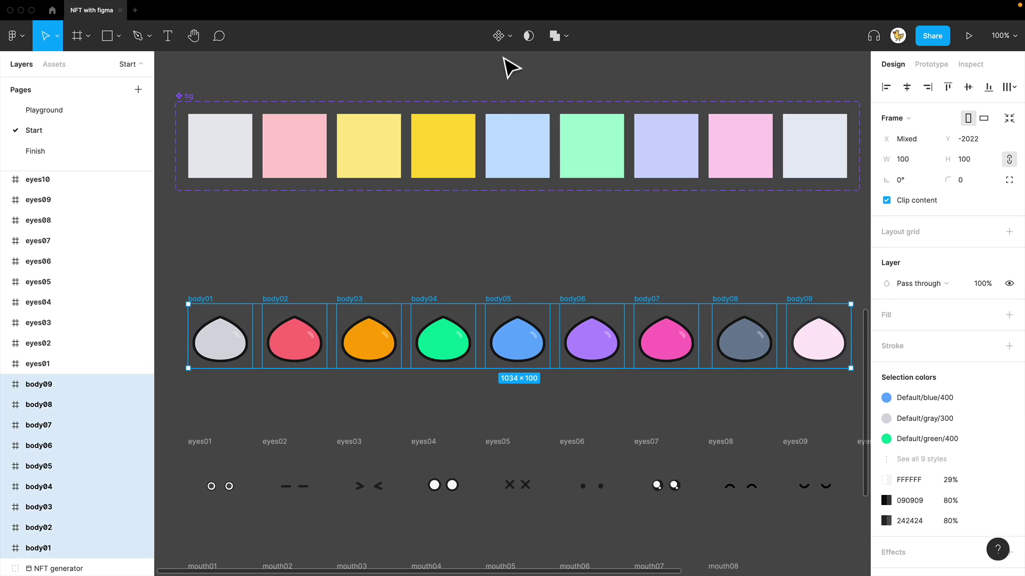
{"action": "left_click", "coordinate": [510, 38]}
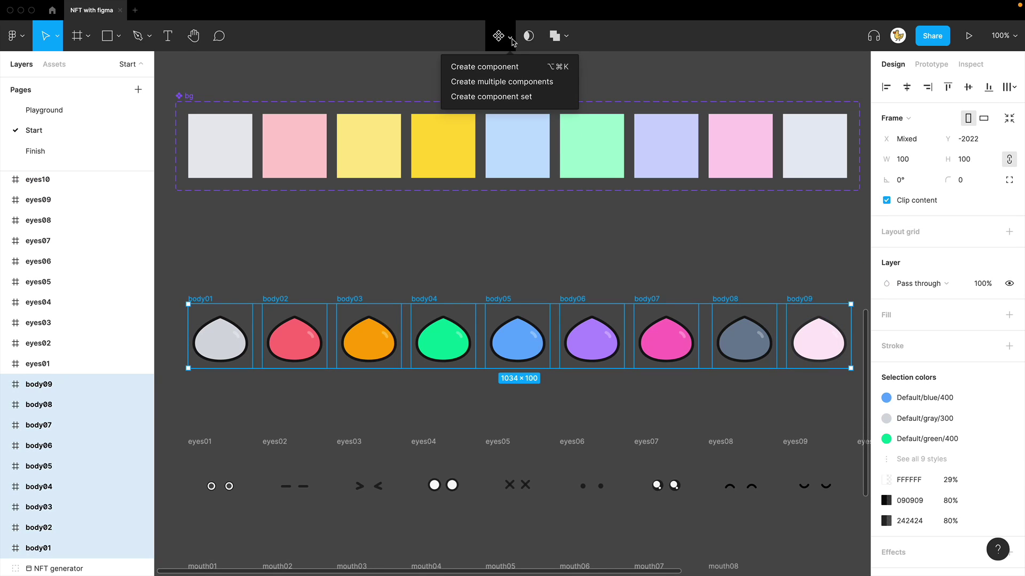
{"action": "left_click", "coordinate": [515, 98]}
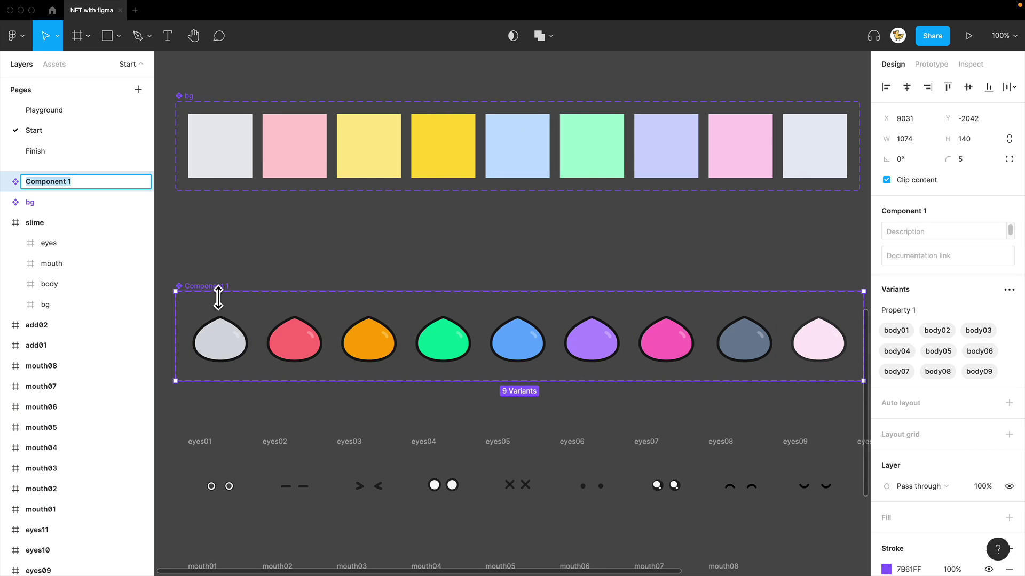
{"action": "key", "text": "super+r"}
{"action": "type", "text": "b"}
{"action": "key", "text": "Return"}
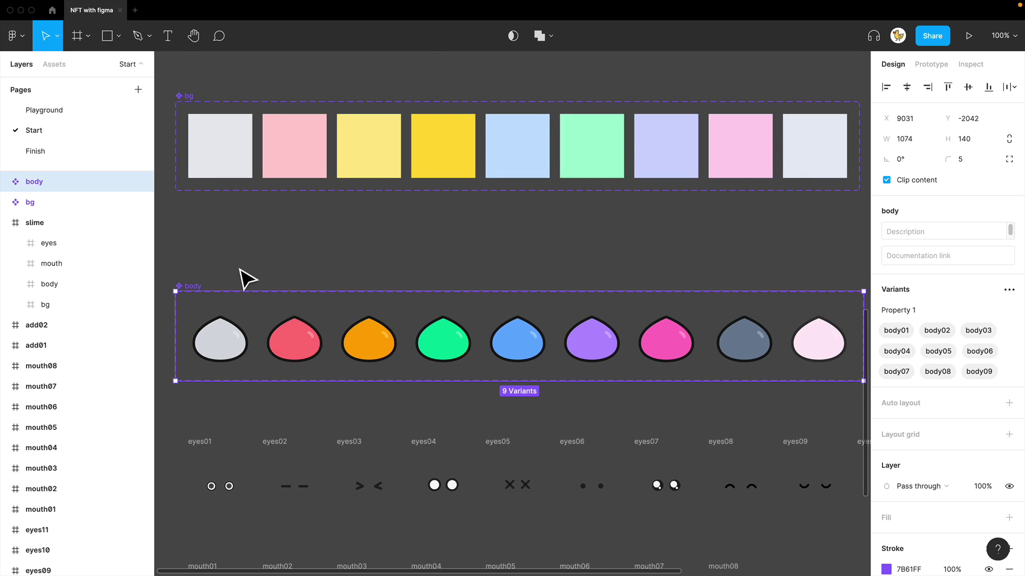
{"action": "left_click", "coordinate": [241, 277]}
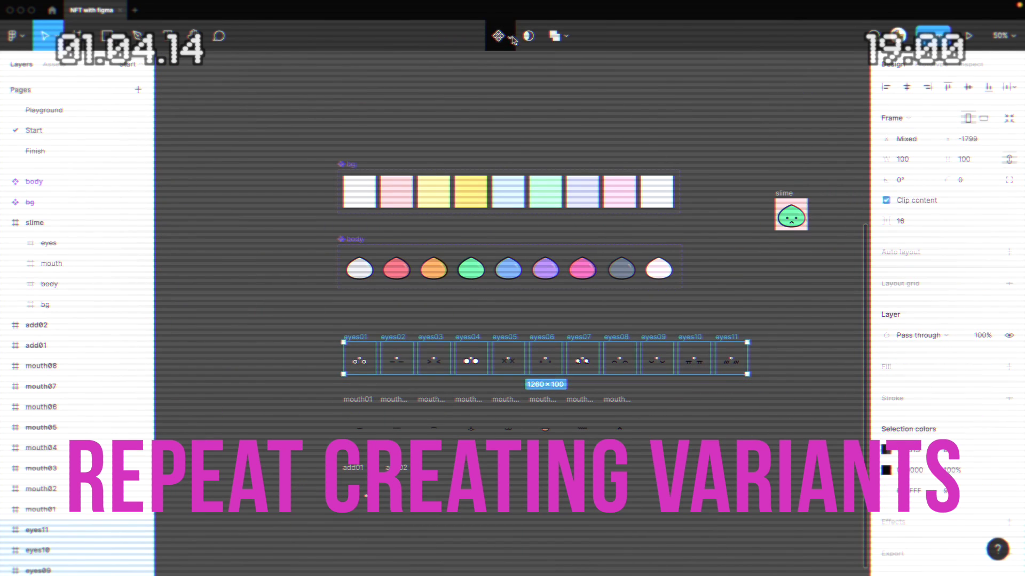
Combine the eyes frames into a variant set named 'eyes'
{"action": "left_click", "coordinate": [512, 39]}
{"action": "left_click", "coordinate": [518, 95]}
{"action": "key", "text": "super+r"}
{"action": "type", "text": "eyes"}
{"action": "key", "text": "Return"}
{"action": "key", "text": "Escape"}
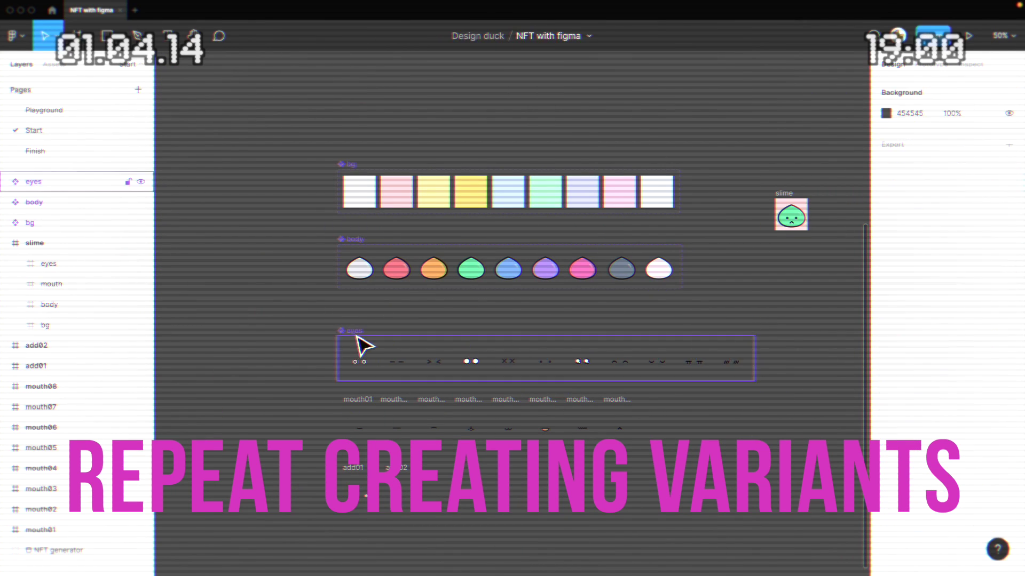
Combine the mouth frames into a variant set named 'mouth', then select add01 and add02
{"action": "scroll", "coordinate": [320, 320], "scroll_direction": "down", "scroll_amount": 3}
{"action": "left_click_drag", "start_coordinate": [301, 273], "coordinate": [637, 344]}
{"action": "left_click", "coordinate": [513, 39]}
{"action": "left_click", "coordinate": [517, 96]}
{"action": "key", "text": "super+r"}
{"action": "type", "text": "moo"}
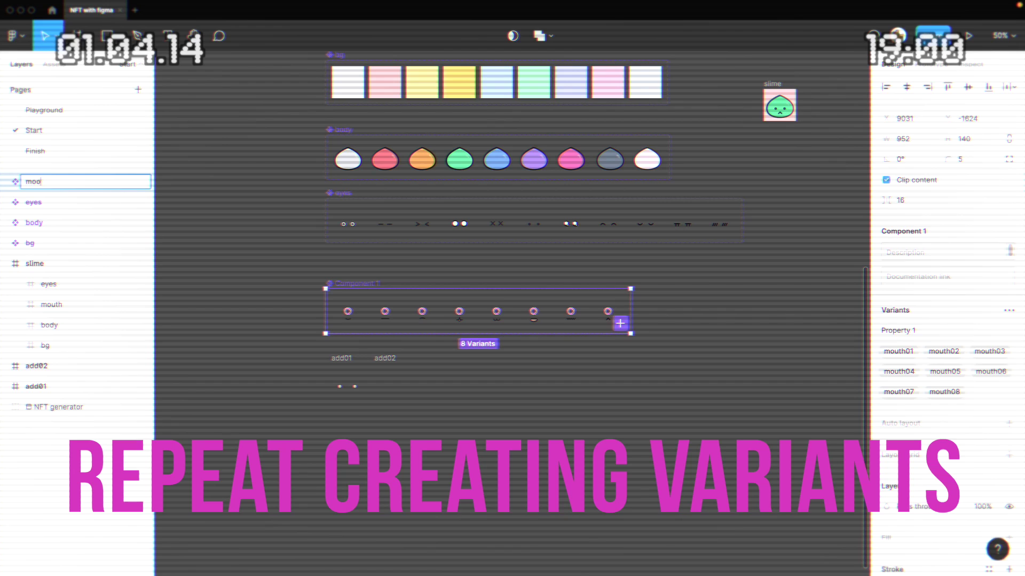
{"action": "type", "text": "th"}
{"action": "key", "text": "Return"}
{"action": "key", "text": "Escape"}
{"action": "left_click_drag", "start_coordinate": [309, 350], "coordinate": [480, 437]}
{"action": "left_click", "coordinate": [503, 36]}
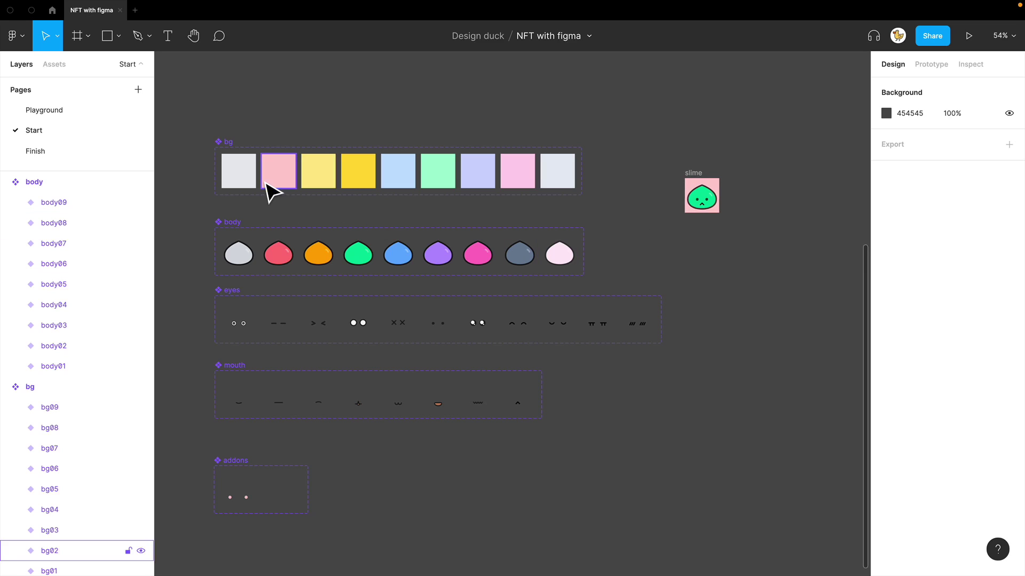
Stack bg01, body01, eyes01, mouth01 and add01 copies beside the slime frame, then select them
{"action": "left_click_drag", "start_coordinate": [247, 181], "coordinate": [742, 289]}
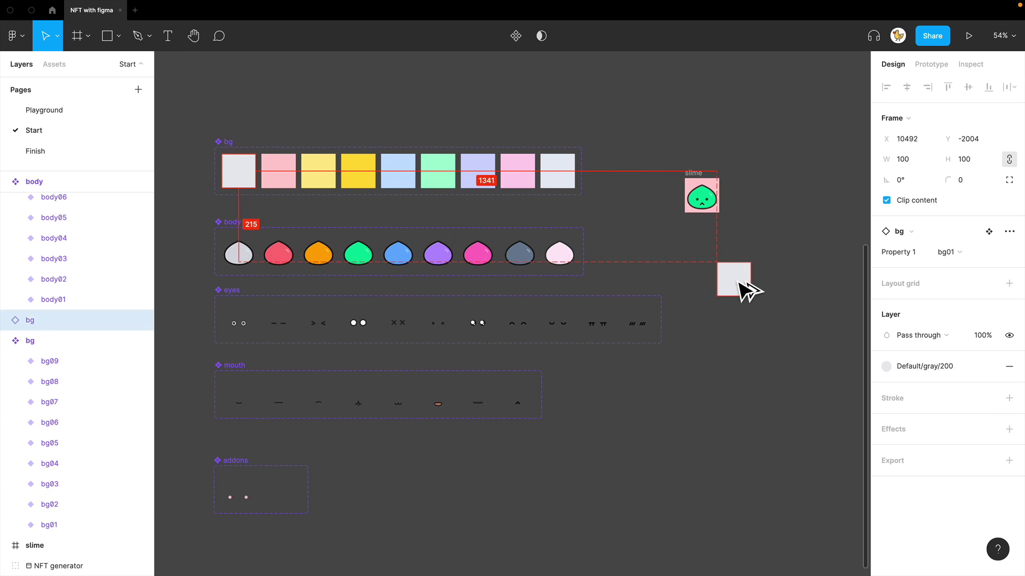
{"action": "left_click_drag", "start_coordinate": [247, 258], "coordinate": [737, 278]}
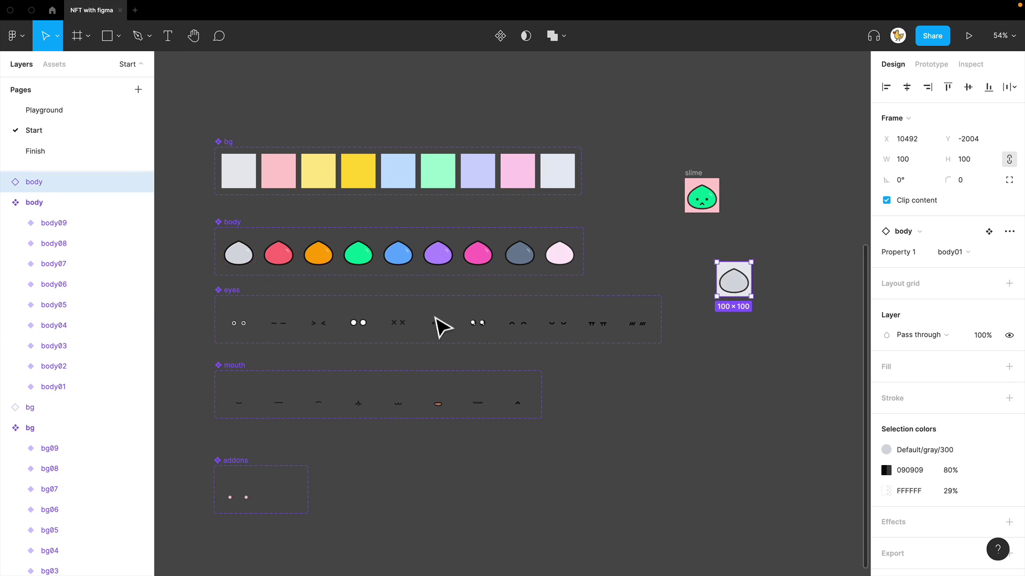
{"action": "left_click_drag", "start_coordinate": [238, 326], "coordinate": [732, 294]}
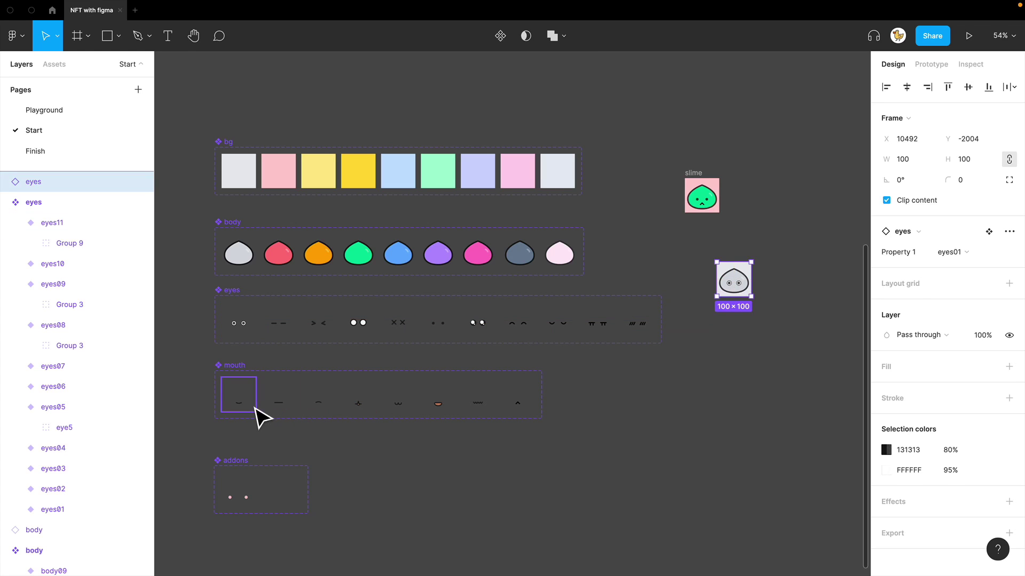
{"action": "left_click_drag", "start_coordinate": [258, 415], "coordinate": [751, 301]}
{"action": "left_click_drag", "start_coordinate": [246, 495], "coordinate": [736, 286]}
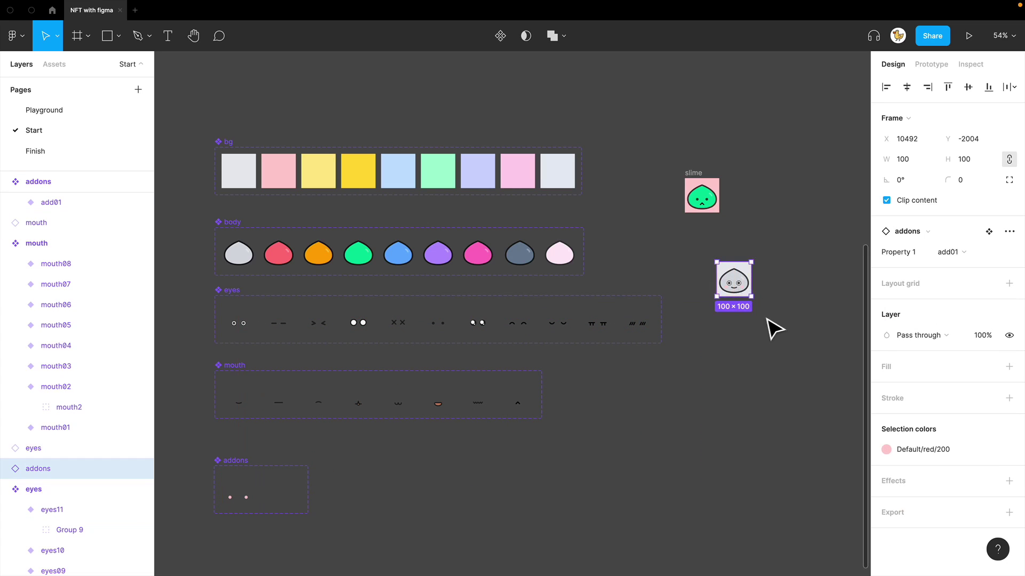
{"action": "left_click_drag", "start_coordinate": [770, 321], "coordinate": [715, 263]}
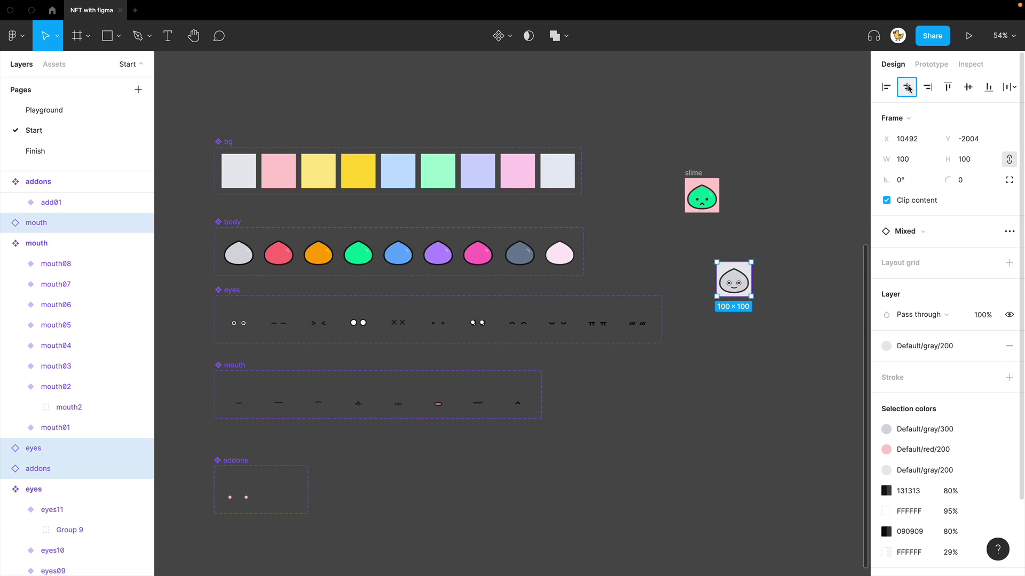
{"action": "left_click_drag", "start_coordinate": [802, 323], "coordinate": [703, 262]}
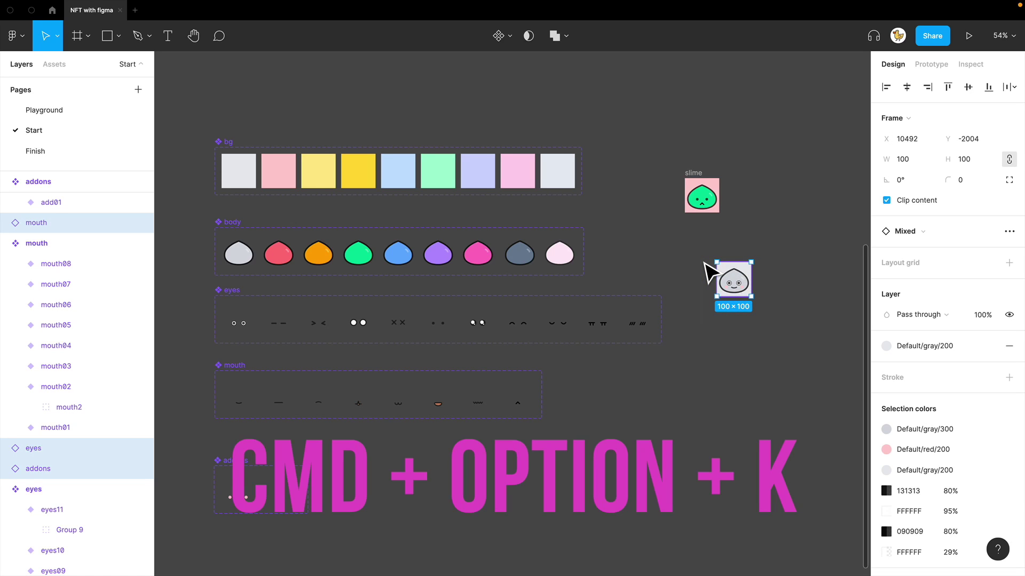
Turn the stacked trait copies into a component named 'base' with Ctrl+Alt+K
{"action": "key", "text": "ctrl+alt+k"}
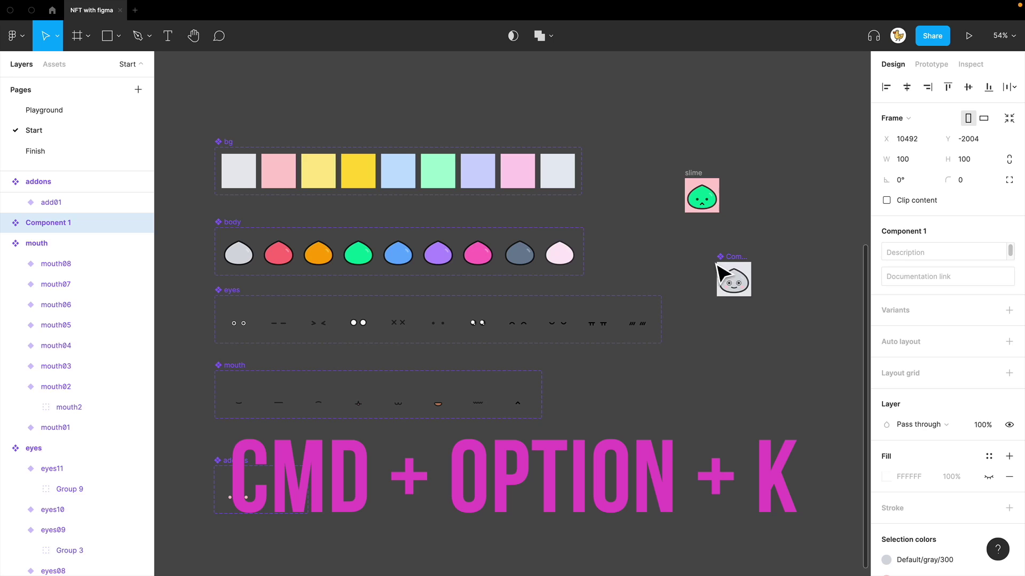
{"action": "key", "text": "ctrl+r"}
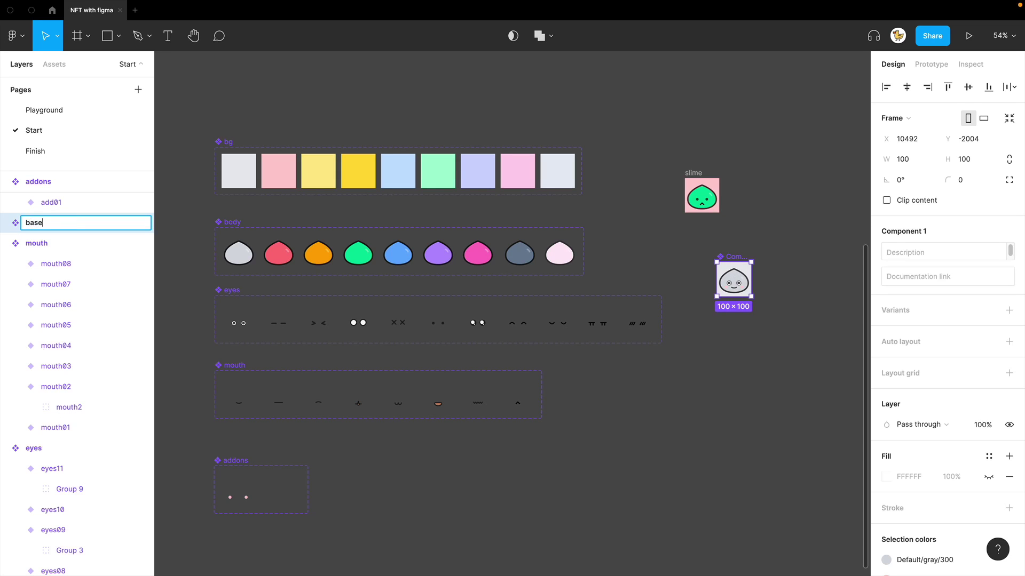
{"action": "key", "text": "Return"}
{"action": "left_click", "coordinate": [781, 274]}
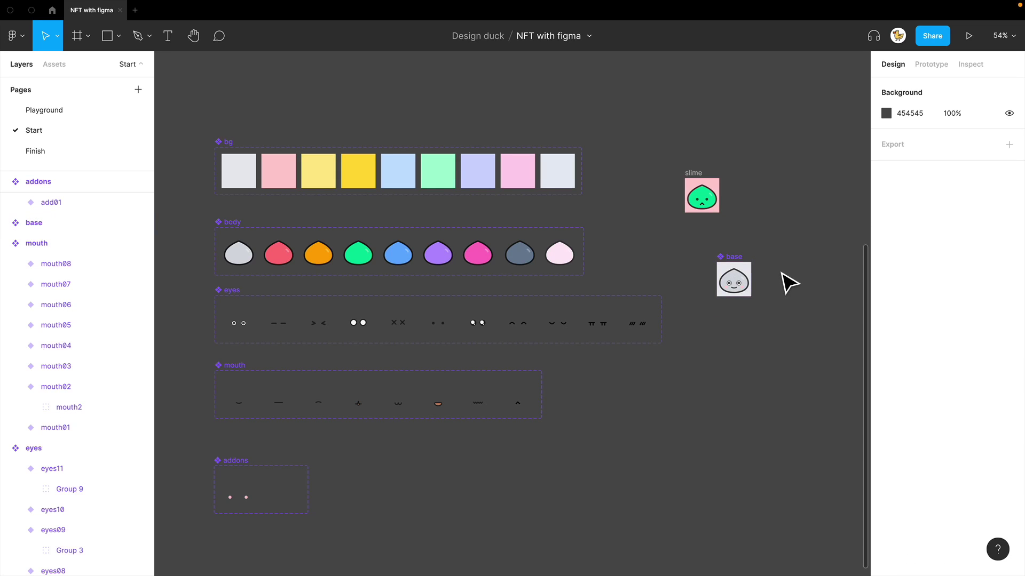
{"action": "left_click_drag", "start_coordinate": [781, 273], "coordinate": [770, 257]}
{"action": "left_click", "coordinate": [701, 256]}
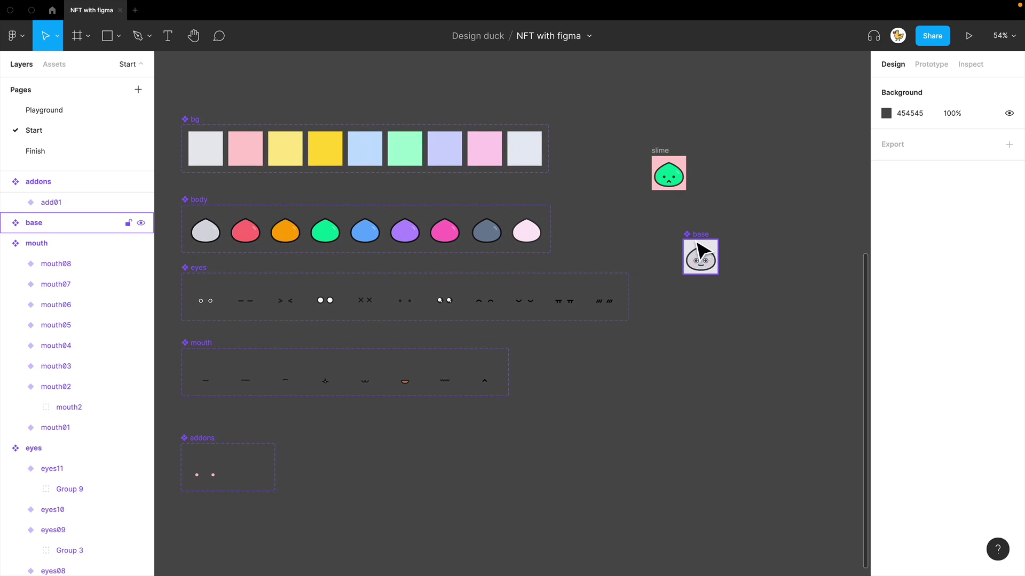
Expand base in Layers and check its mouth, eyes, addons, body and bg children
{"action": "left_click", "coordinate": [4, 224]}
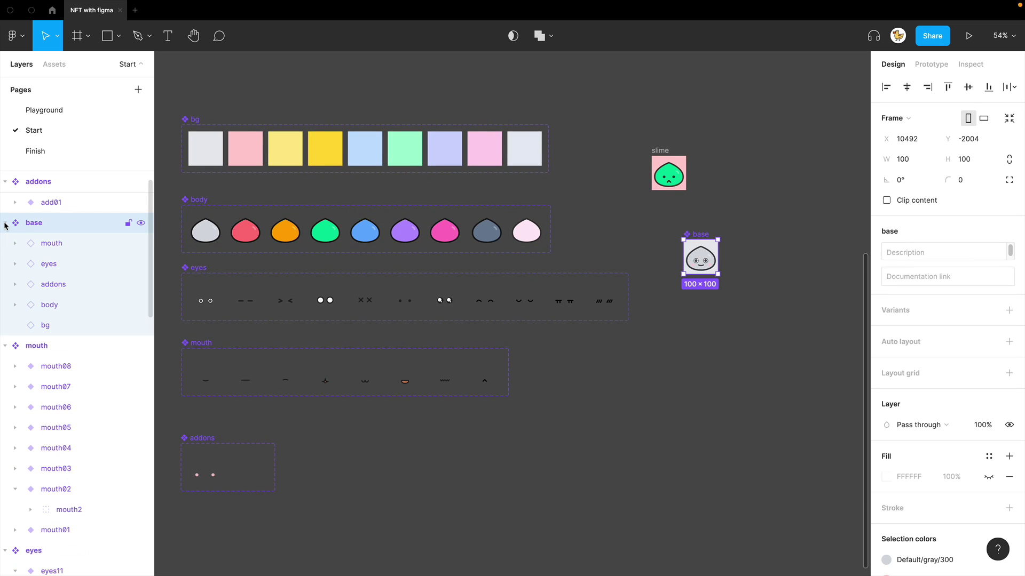
{"action": "left_click", "coordinate": [45, 243]}
{"action": "left_click", "coordinate": [47, 268]}
{"action": "left_click", "coordinate": [51, 284]}
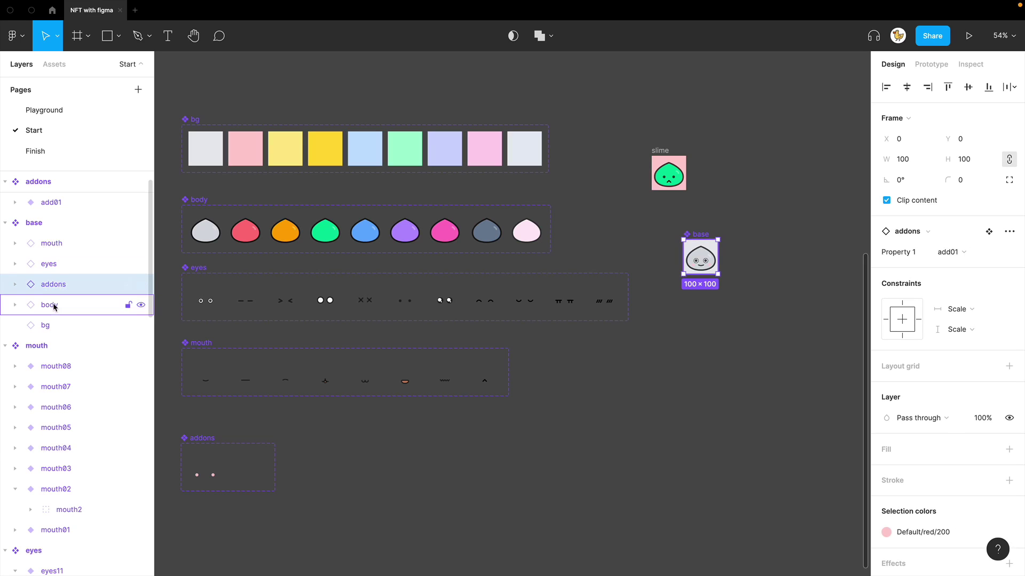
{"action": "left_click", "coordinate": [52, 305]}
{"action": "left_click", "coordinate": [53, 324]}
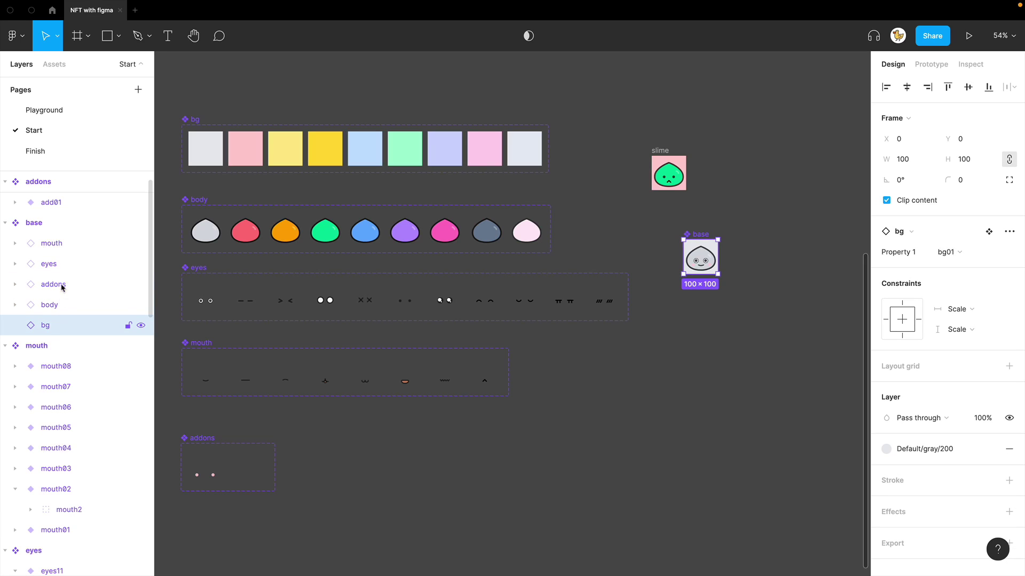
{"action": "left_click", "coordinate": [64, 244]}
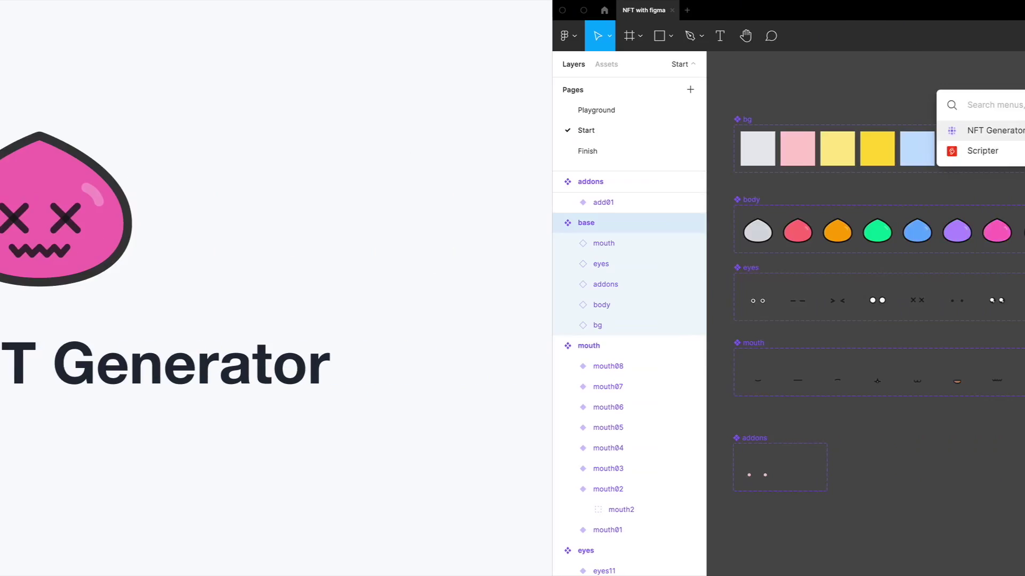
Run NFT Generator on base with Unique NFTs set to 10 and generate the batch
{"action": "key", "text": "Return"}
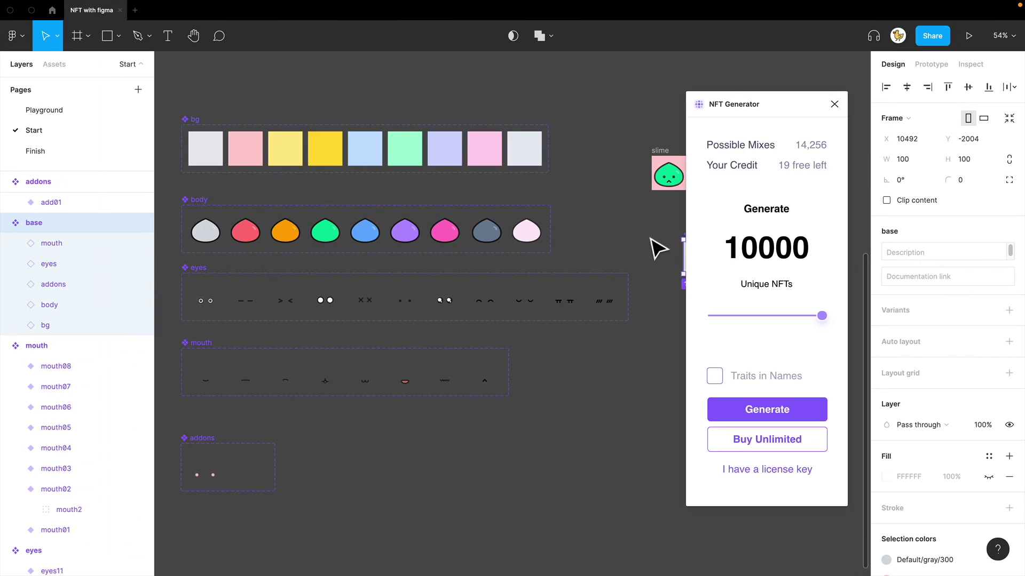
{"action": "left_click_drag", "start_coordinate": [654, 237], "coordinate": [517, 229]}
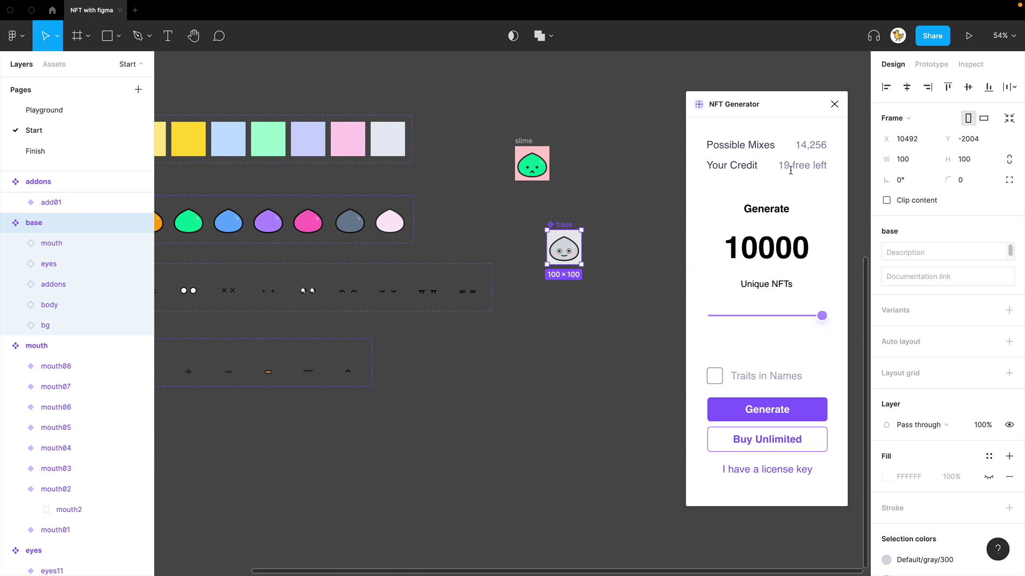
{"action": "left_click", "coordinate": [638, 229]}
{"action": "left_click", "coordinate": [564, 245]}
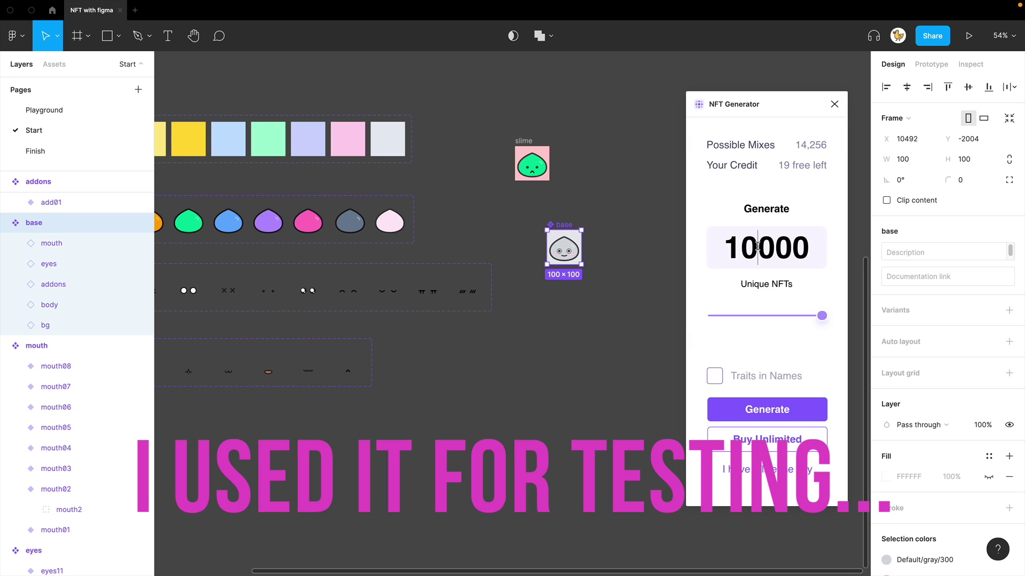
{"action": "double_click", "coordinate": [757, 246]}
{"action": "type", "text": "10"}
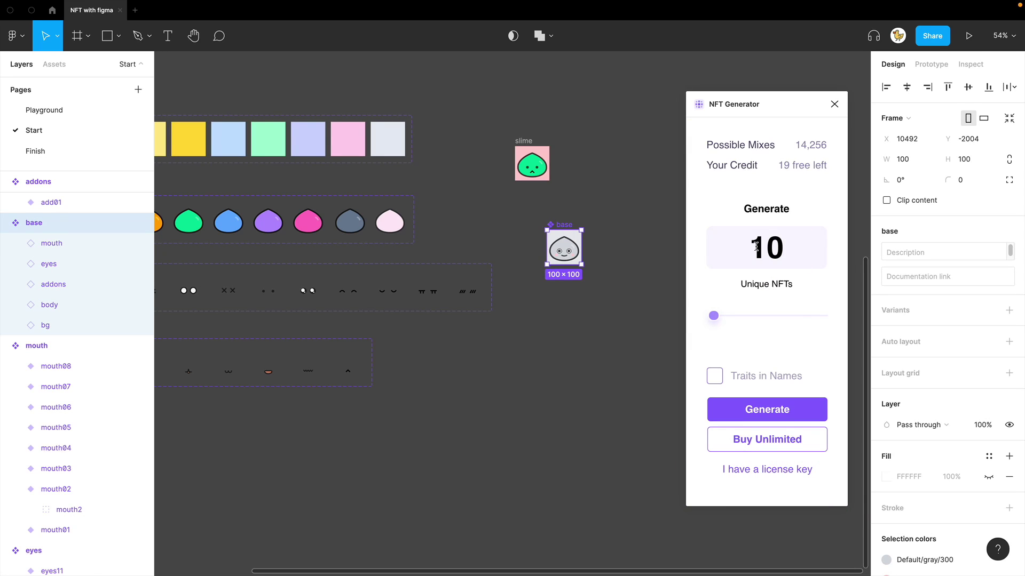
{"action": "left_click", "coordinate": [822, 340]}
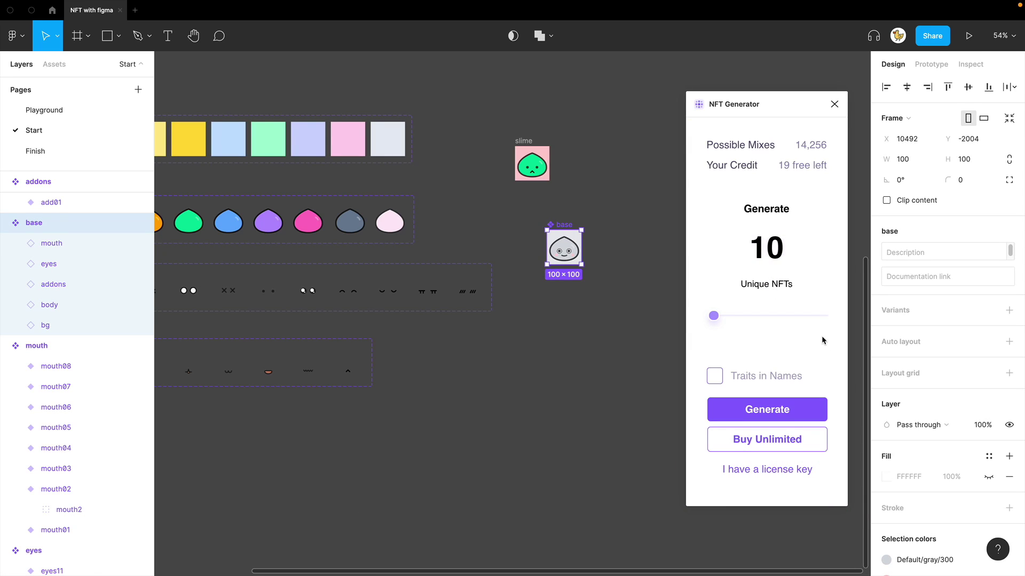
{"action": "left_click", "coordinate": [808, 410]}
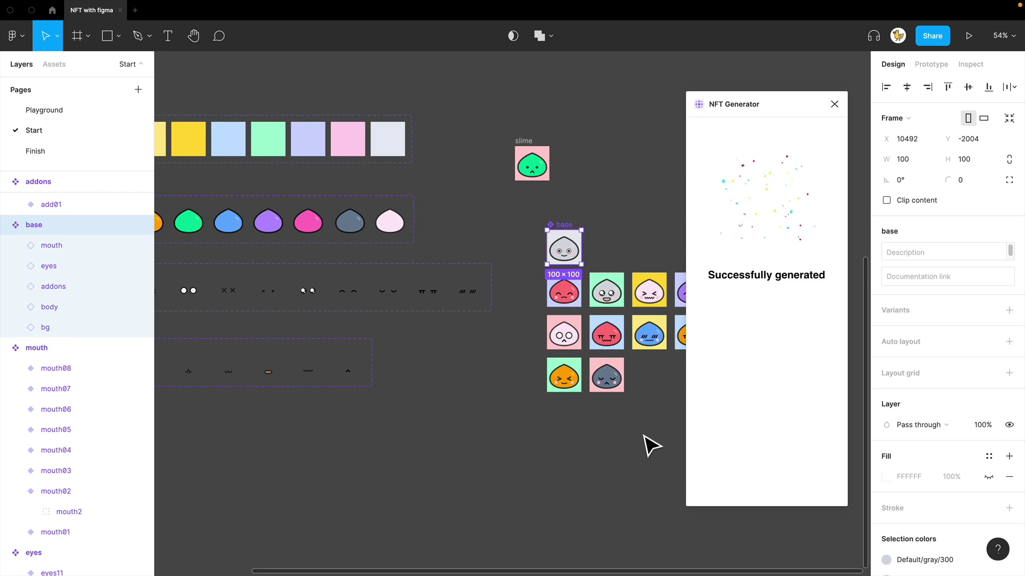
{"action": "left_click", "coordinate": [600, 431]}
{"action": "left_click_drag", "start_coordinate": [600, 444], "coordinate": [443, 412]}
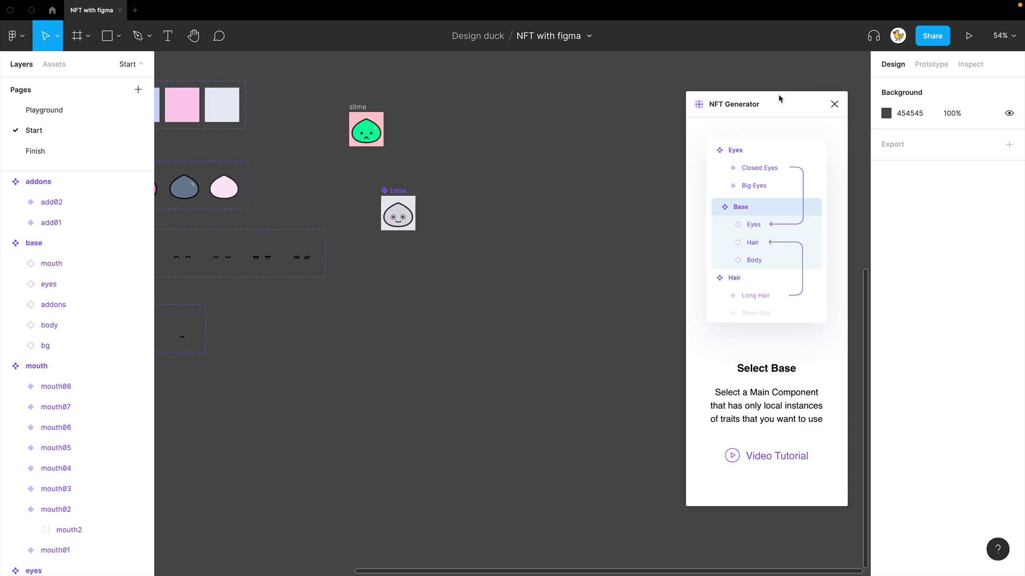
Close NFT Generator, launch Scripter, and locate the script's max and colnumb lines
{"action": "left_click", "coordinate": [834, 104]}
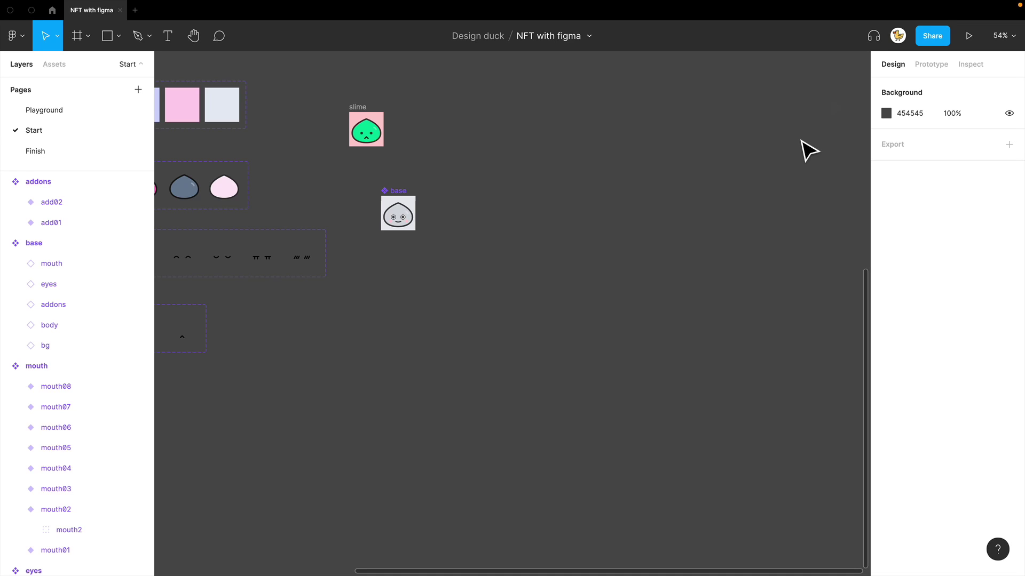
{"action": "key", "text": "super+slash"}
{"action": "type", "text": "scr"}
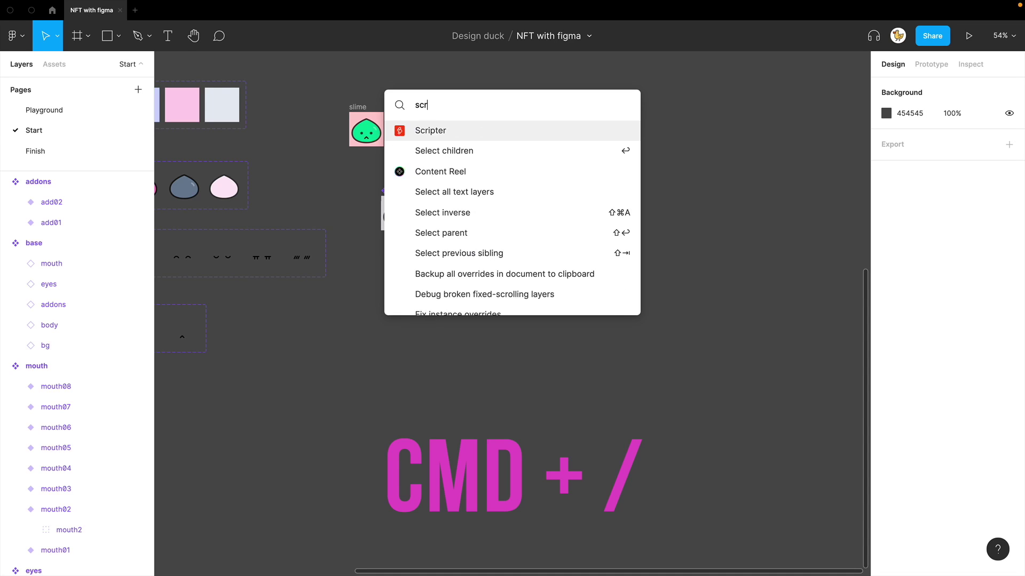
{"action": "key", "text": "Return"}
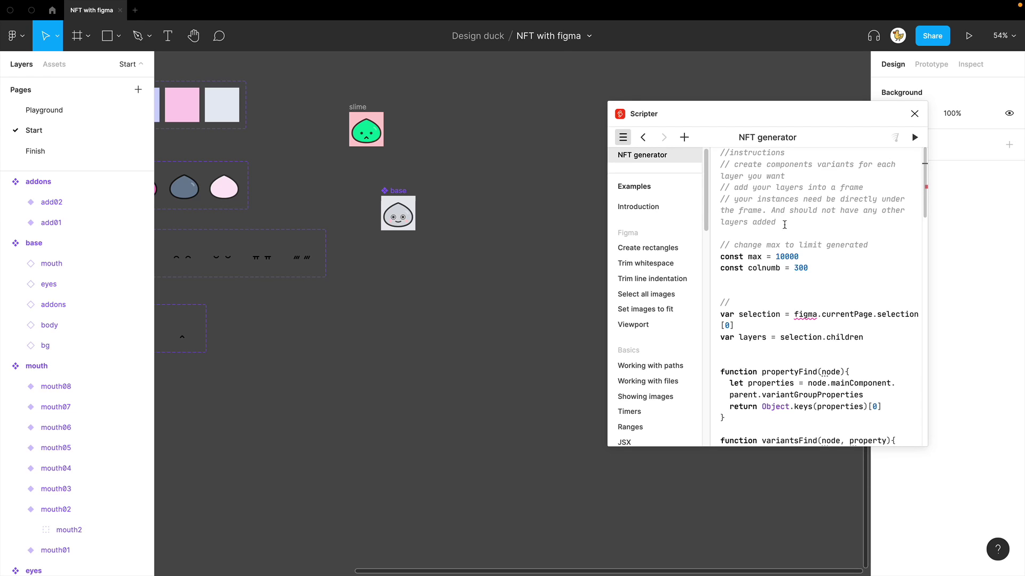
{"action": "scroll", "coordinate": [803, 255], "scroll_direction": "down", "scroll_amount": 10}
{"action": "scroll", "coordinate": [802, 255], "scroll_direction": "down", "scroll_amount": 10}
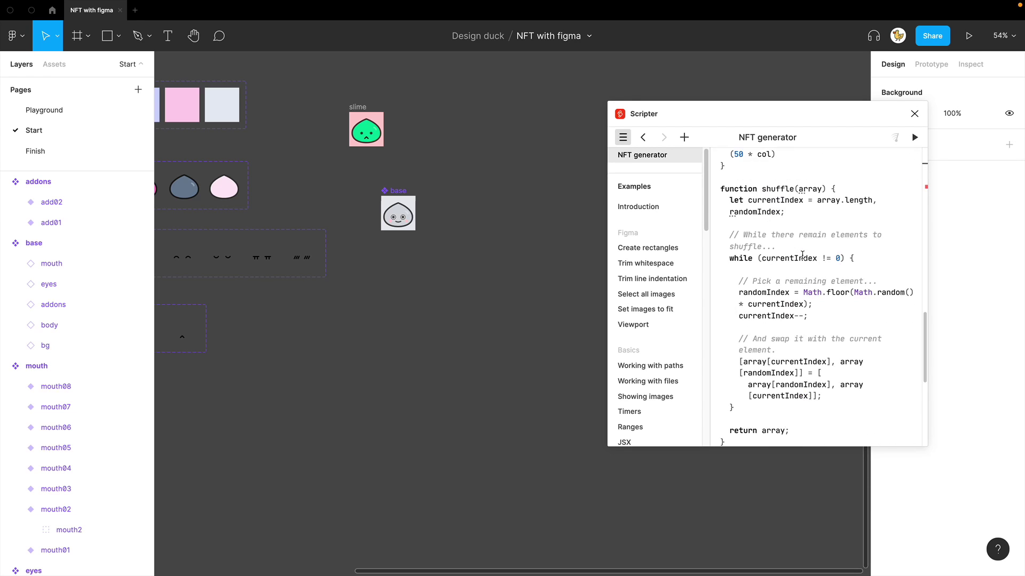
{"action": "scroll", "coordinate": [802, 255], "scroll_direction": "up", "scroll_amount": 20}
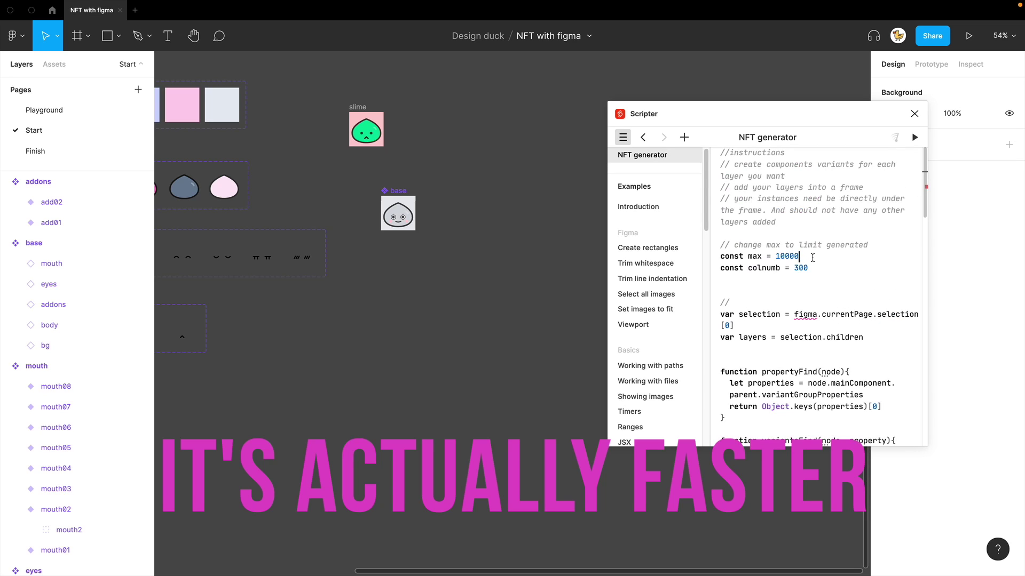
{"action": "left_click_drag", "start_coordinate": [806, 258], "coordinate": [721, 258]}
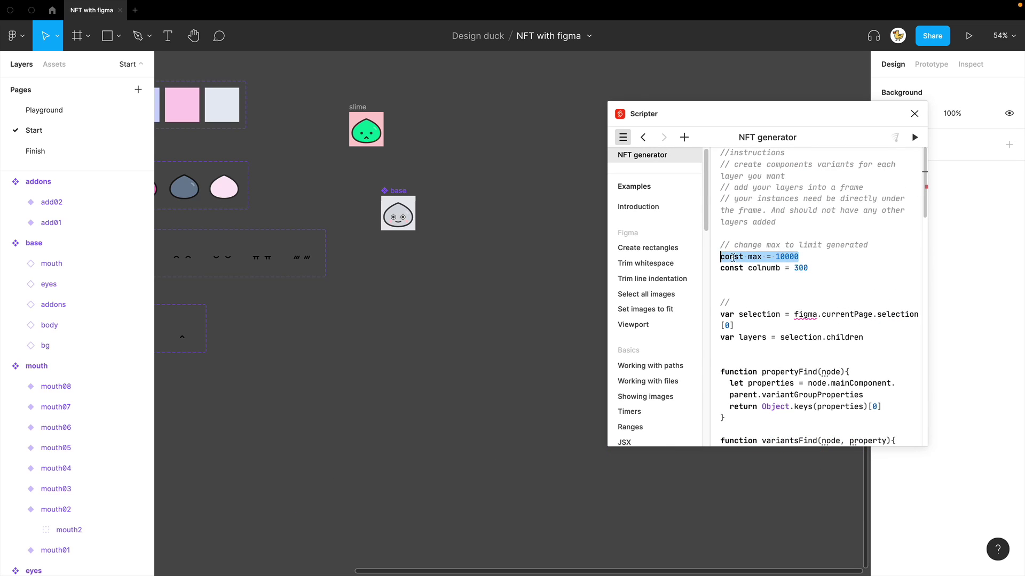
{"action": "left_click_drag", "start_coordinate": [810, 269], "coordinate": [720, 272]}
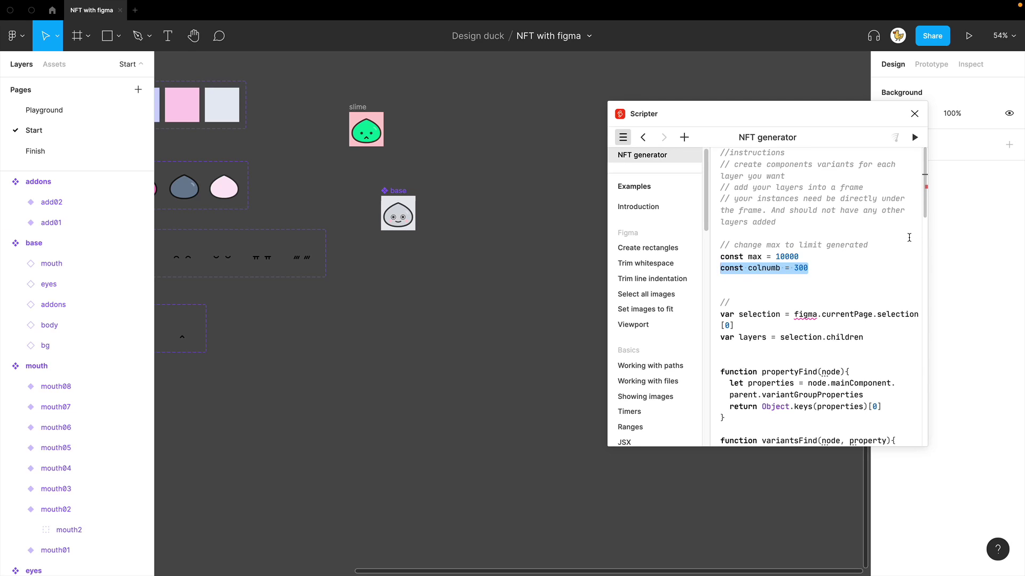
Set const max and const colnumb to 10, and duplicate base just below the original
{"action": "left_click", "coordinate": [834, 257]}
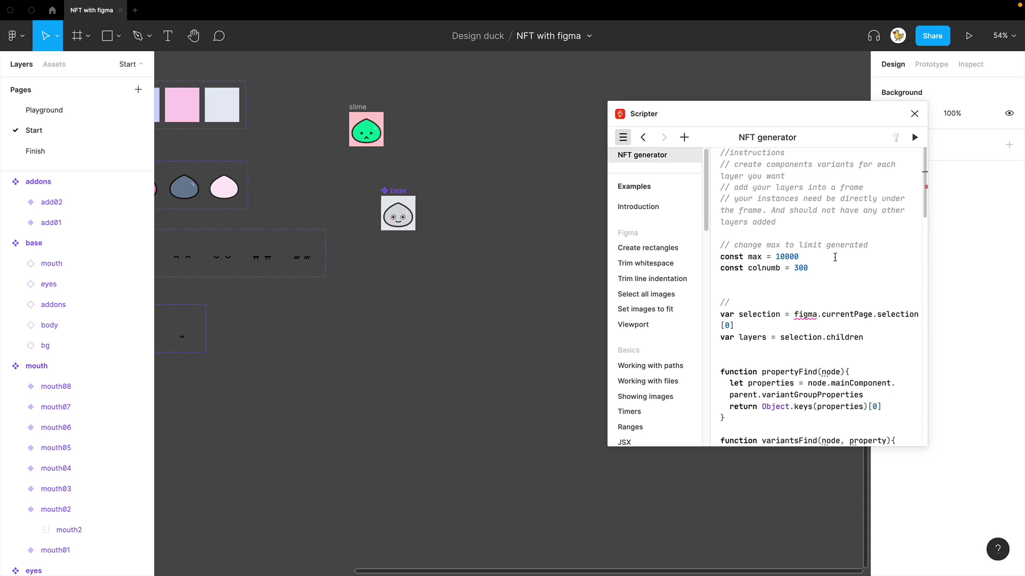
{"action": "key", "text": "BackSpace"}
{"action": "key", "text": "BackSpace"}
{"action": "left_click", "coordinate": [823, 269]}
{"action": "key", "text": "BackSpace"}
{"action": "key", "text": "BackSpace"}
{"action": "key", "text": "BackSpace"}
{"action": "type", "text": "10"}
{"action": "left_click", "coordinate": [410, 212]}
{"action": "left_click_drag", "start_coordinate": [401, 210], "coordinate": [417, 262]}
Run the Scripter generator on the duplicated base slime, then select the generated row of ten
{"action": "left_click", "coordinate": [430, 291]}
{"action": "left_click", "coordinate": [415, 284]}
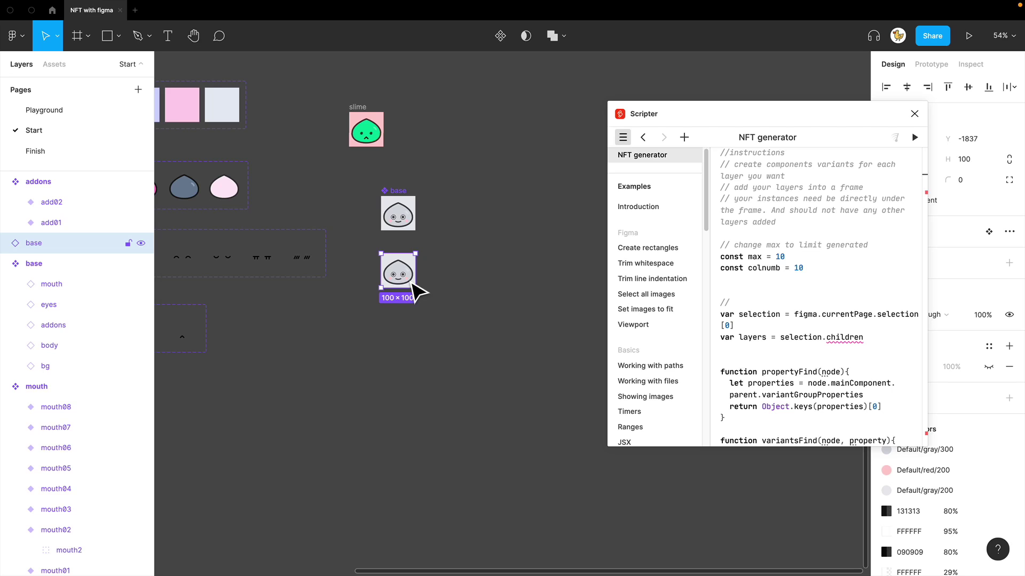
{"action": "left_click", "coordinate": [6, 243]}
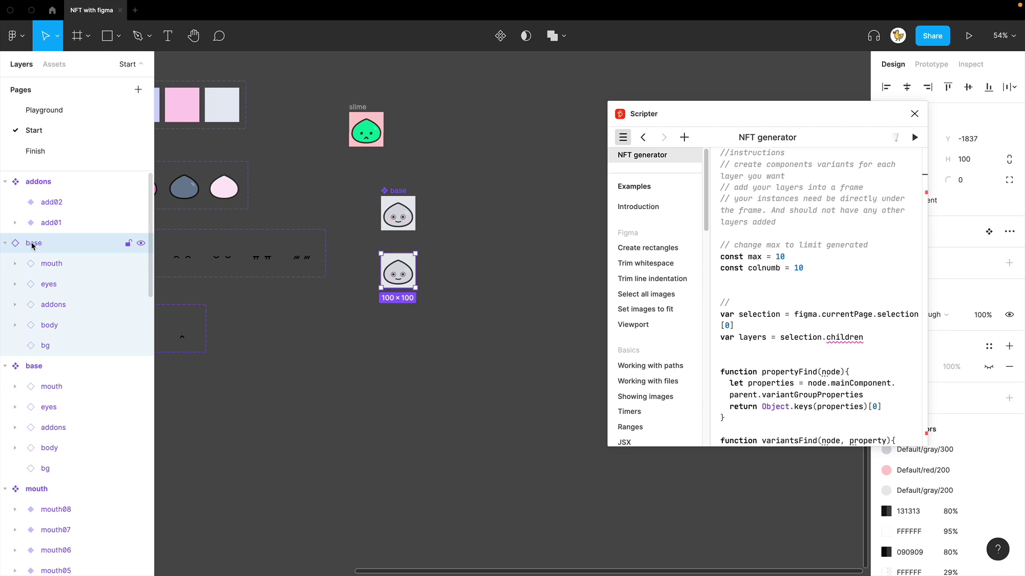
{"action": "left_click", "coordinate": [46, 264]}
{"action": "left_click", "coordinate": [64, 323]}
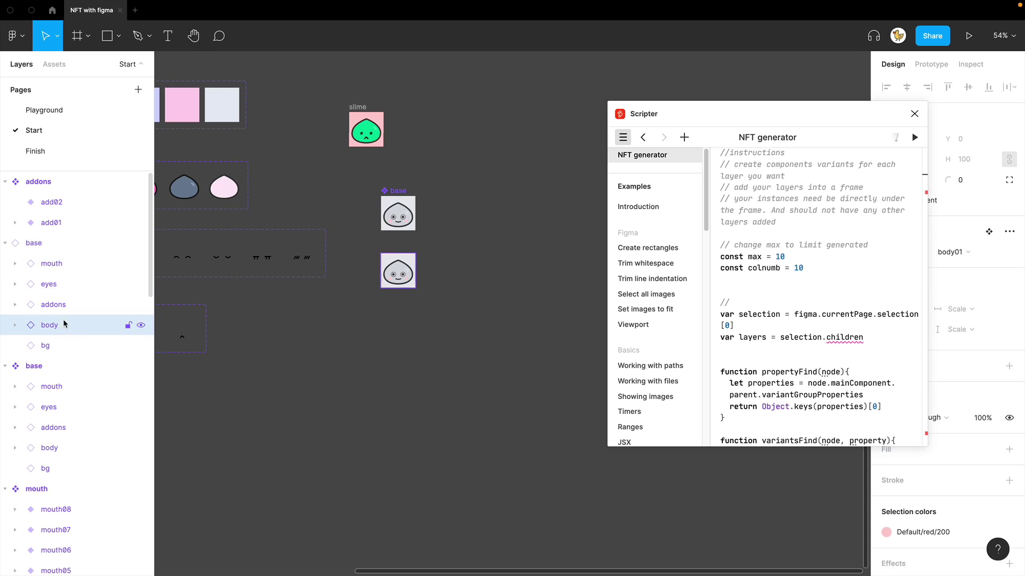
{"action": "key", "text": "Escape"}
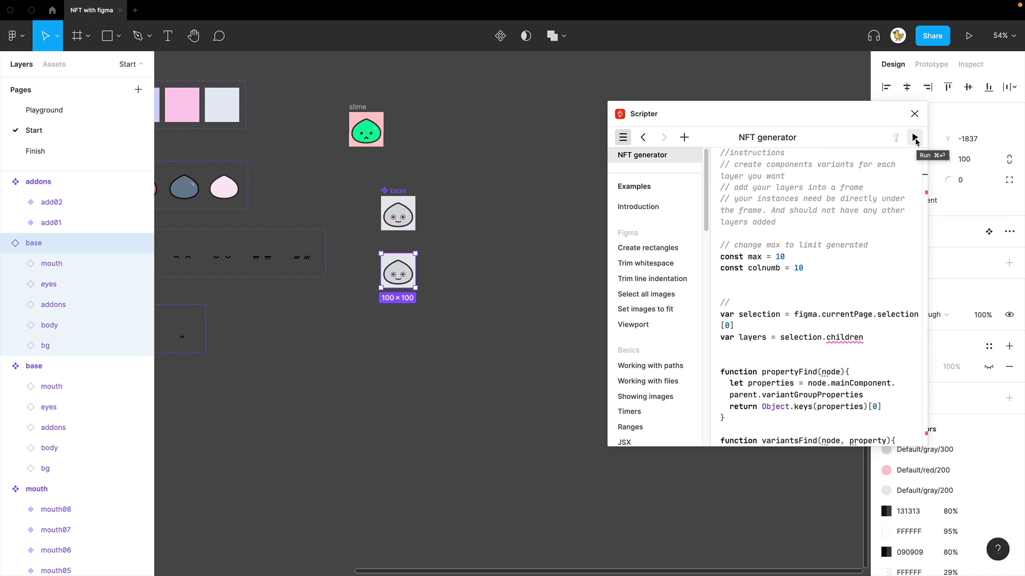
{"action": "left_click", "coordinate": [915, 138]}
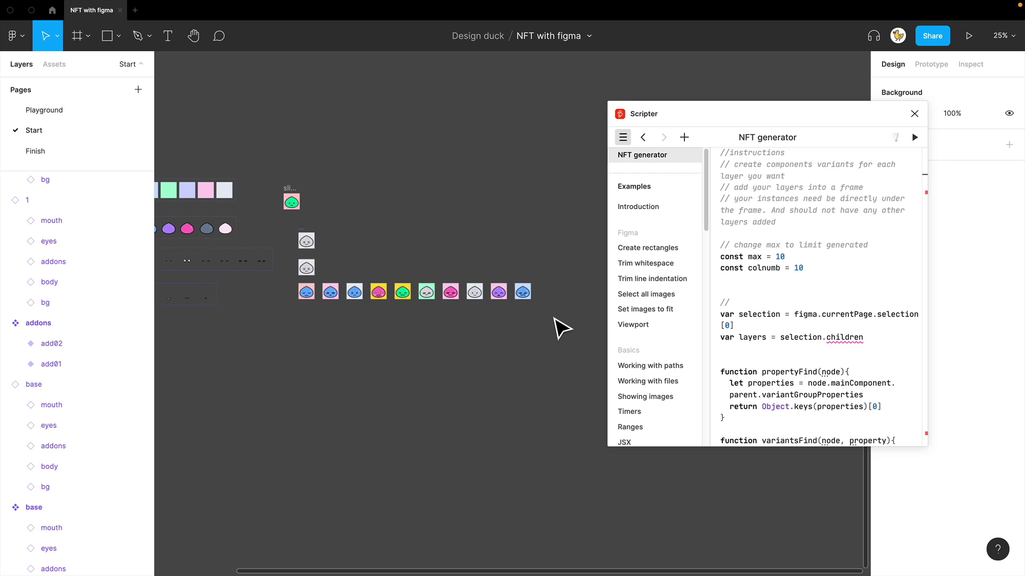
{"action": "left_click", "coordinate": [302, 295]}
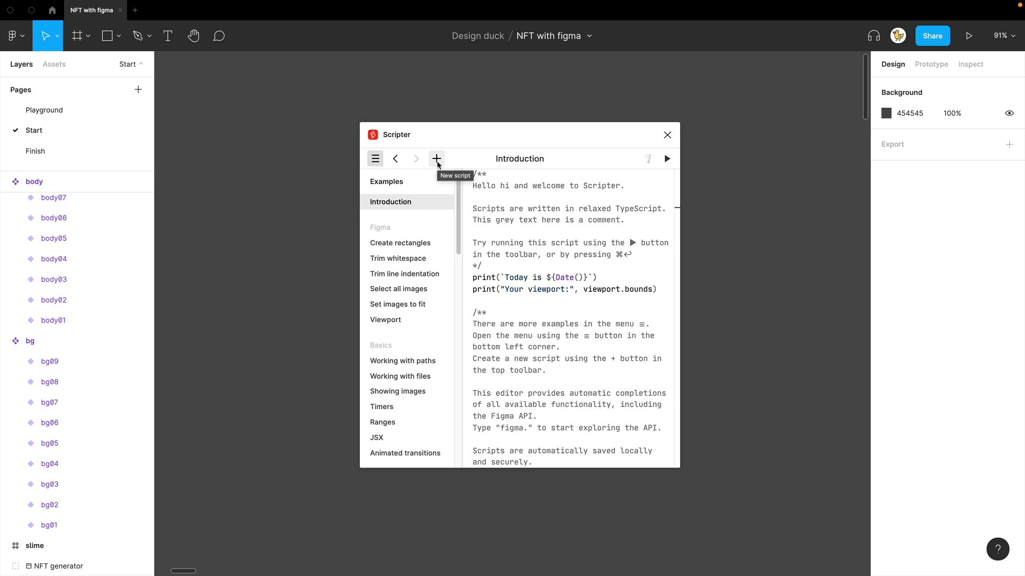
Add a new Scripter script named 'nft gen' and paste the NFT generator code into it
{"action": "left_click", "coordinate": [436, 158]}
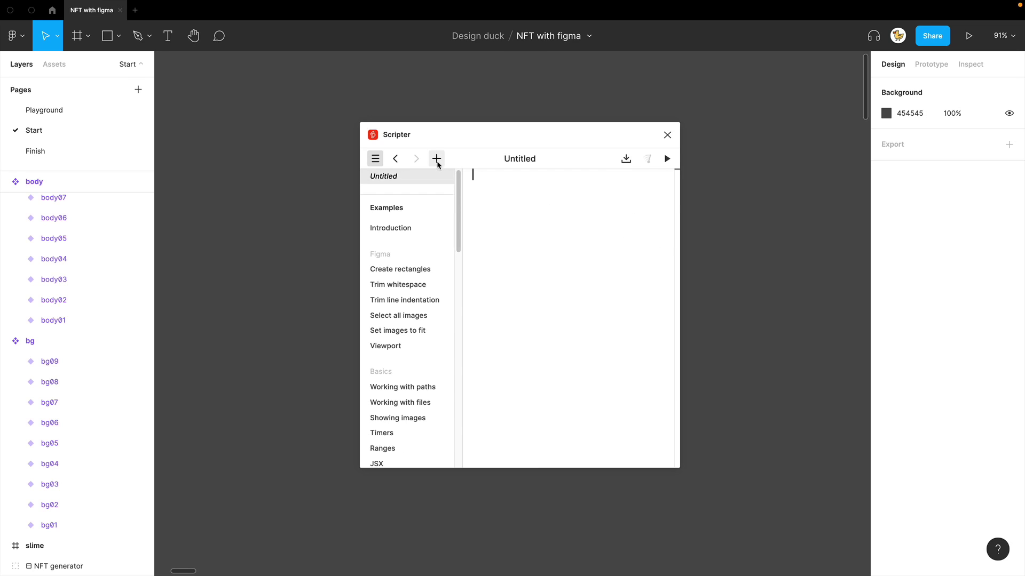
{"action": "double_click", "coordinate": [398, 176]}
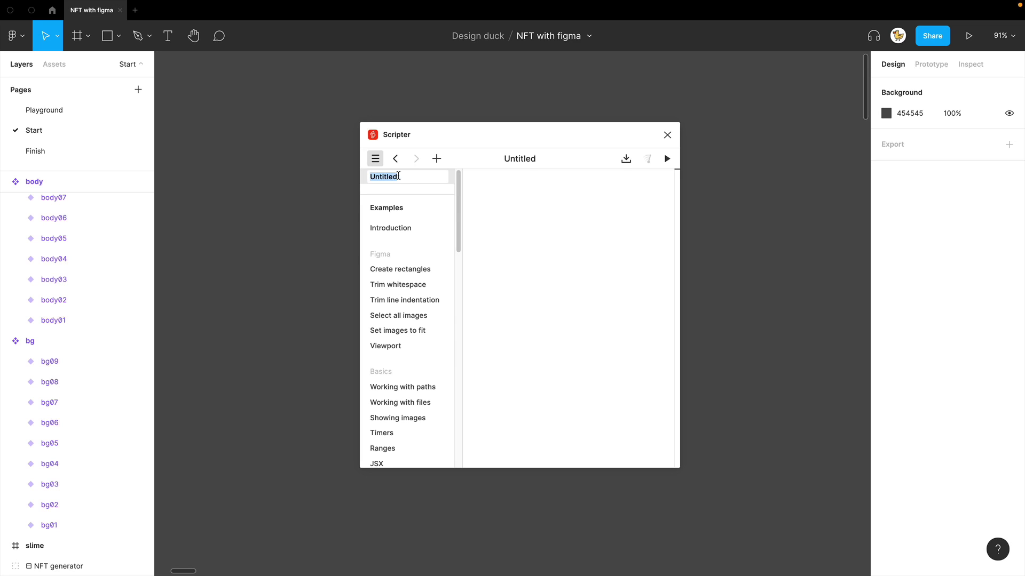
{"action": "type", "text": "nft gen"}
{"action": "left_click", "coordinate": [563, 233]}
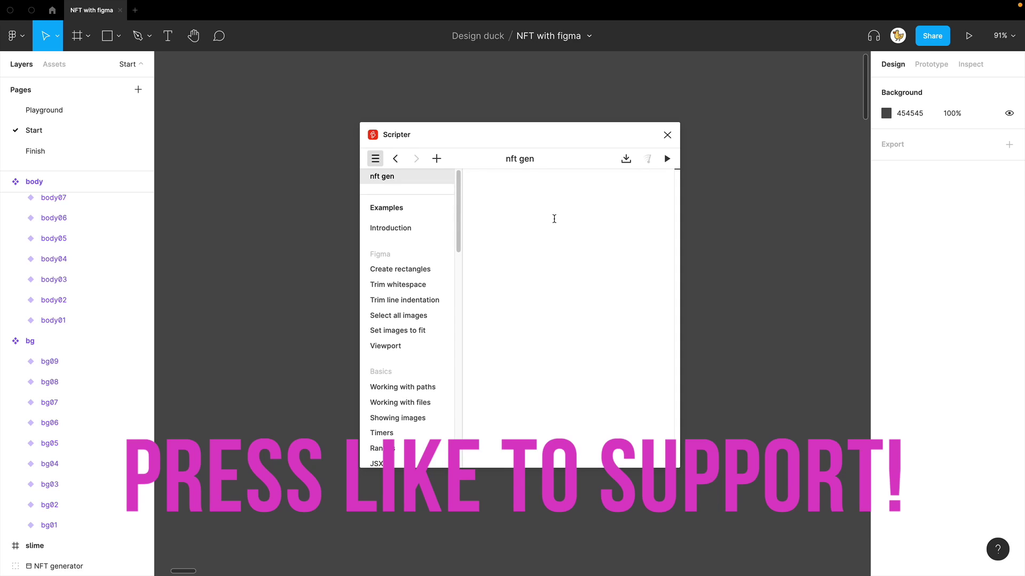
{"action": "key", "text": "super+v"}
{"action": "scroll", "coordinate": [554, 210], "scroll_direction": "up", "scroll_amount": 10}
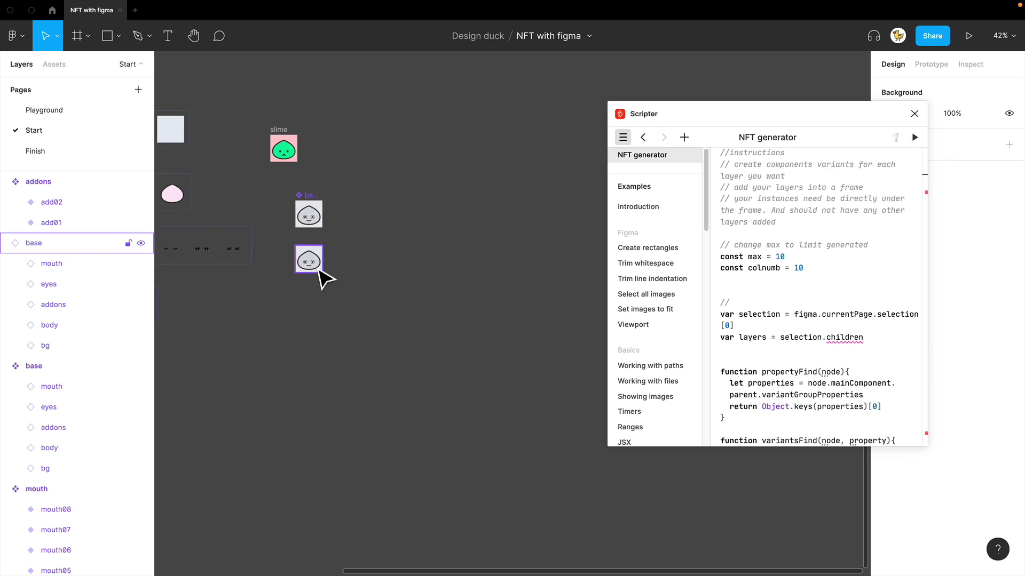
With the base slime copy selected, change max to 100 and run the script
{"action": "left_click", "coordinate": [319, 272]}
{"action": "left_click", "coordinate": [808, 256]}
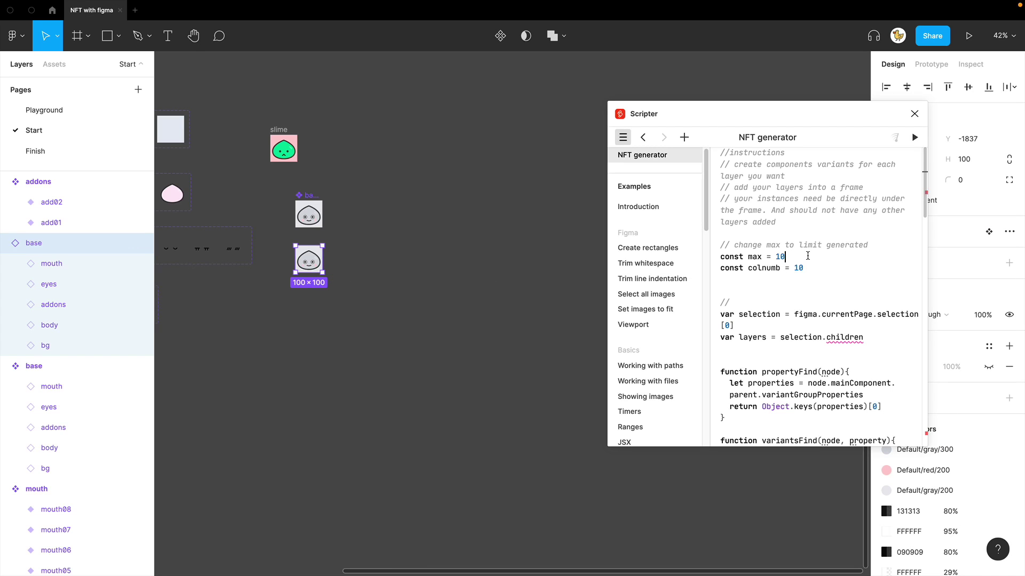
{"action": "type", "text": "0"}
{"action": "left_click", "coordinate": [914, 138]}
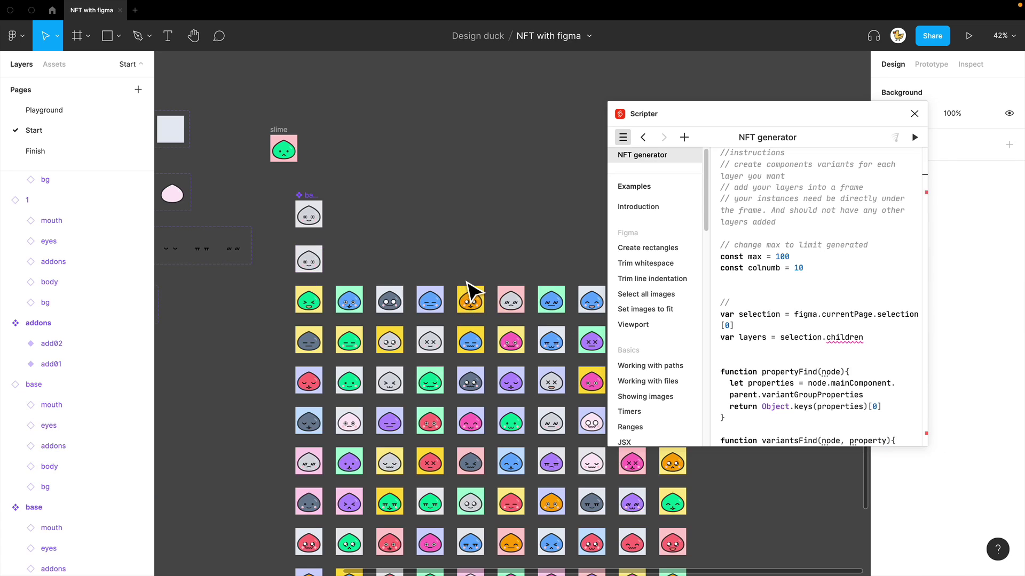
Delete the generated 10×10 test grid of slimes, leaving the base slimes
{"action": "scroll", "coordinate": [473, 292], "scroll_direction": "down", "scroll_amount": 3}
{"action": "left_click_drag", "start_coordinate": [560, 457], "coordinate": [336, 270]}
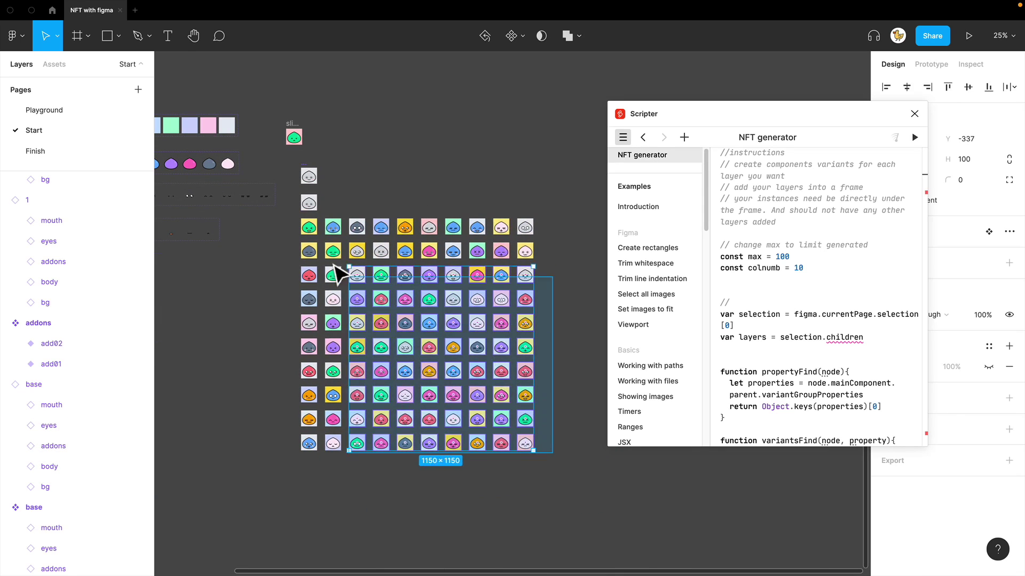
{"action": "key", "text": "Delete"}
{"action": "left_click_drag", "start_coordinate": [336, 235], "coordinate": [404, 293]}
{"action": "scroll", "coordinate": [403, 293], "scroll_direction": "up", "scroll_amount": 5}
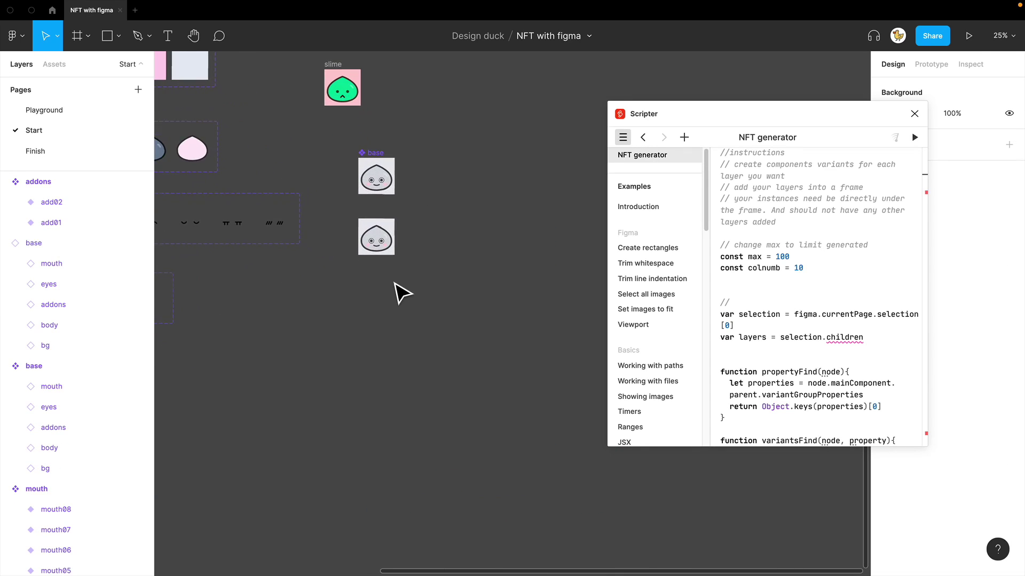
Set max to 10000 and colnumb to 300, then run the script from the selected base slime
{"action": "left_click", "coordinate": [377, 237]}
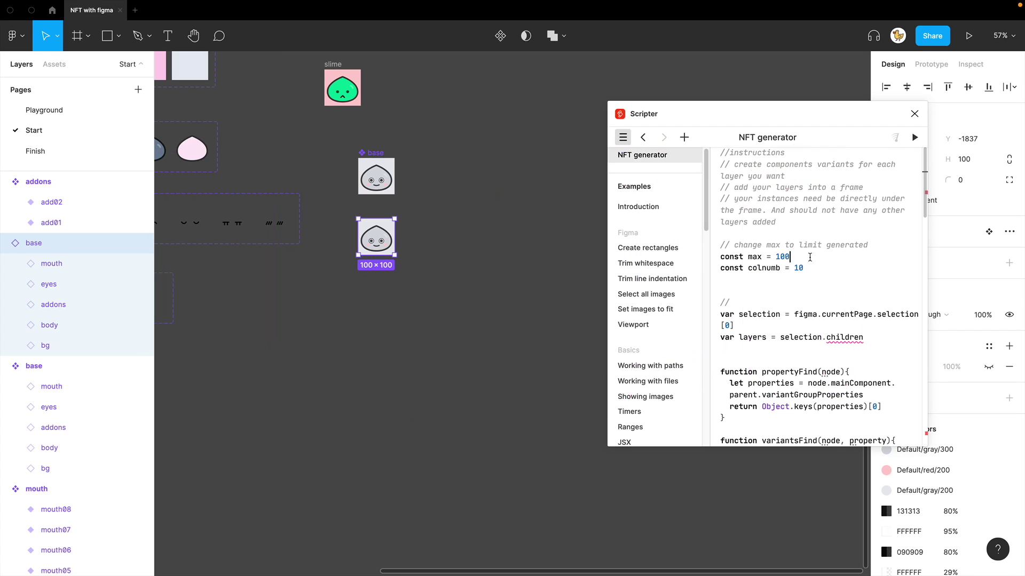
{"action": "type", "text": "0"}
{"action": "key", "text": "BackSpace"}
{"action": "key", "text": "BackSpace"}
{"action": "key", "text": "BackSpace"}
{"action": "type", "text": "300"}
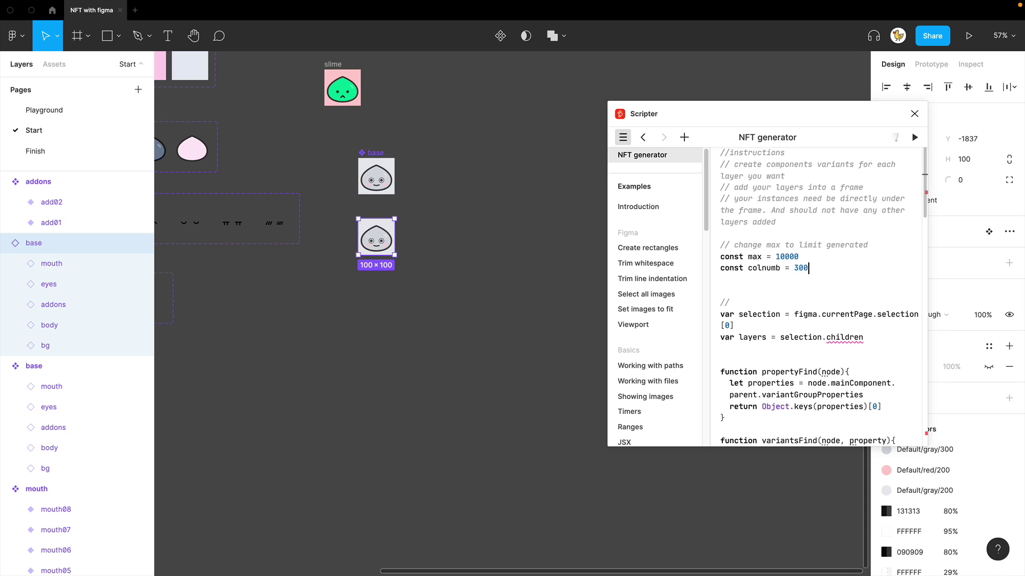
{"action": "left_click", "coordinate": [915, 139]}
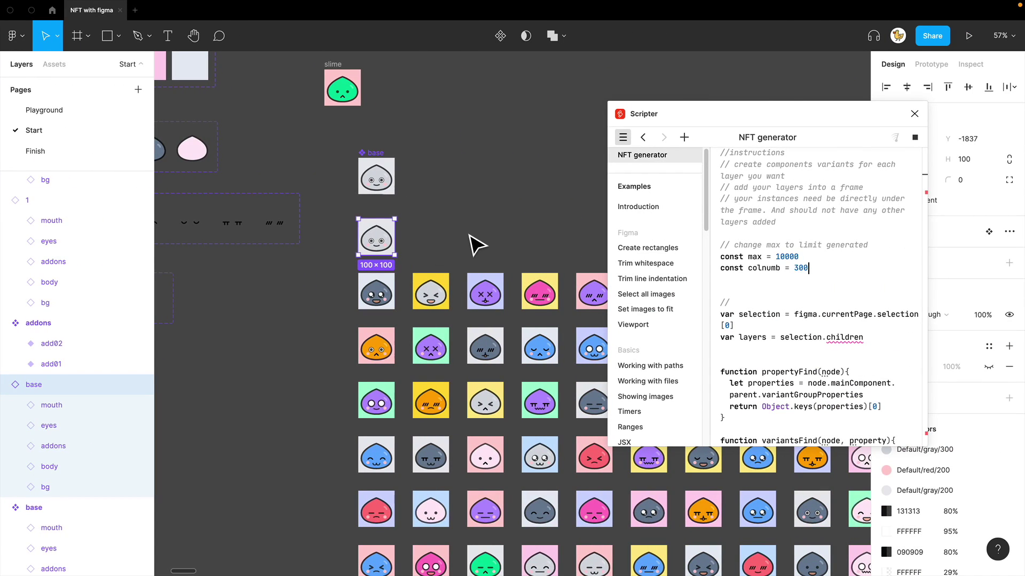
{"action": "left_click", "coordinate": [476, 245]}
Close Scripter and pan and zoom over the grid of thousands of generated slimes
{"action": "scroll", "coordinate": [476, 245], "scroll_direction": "down", "scroll_amount": 5}
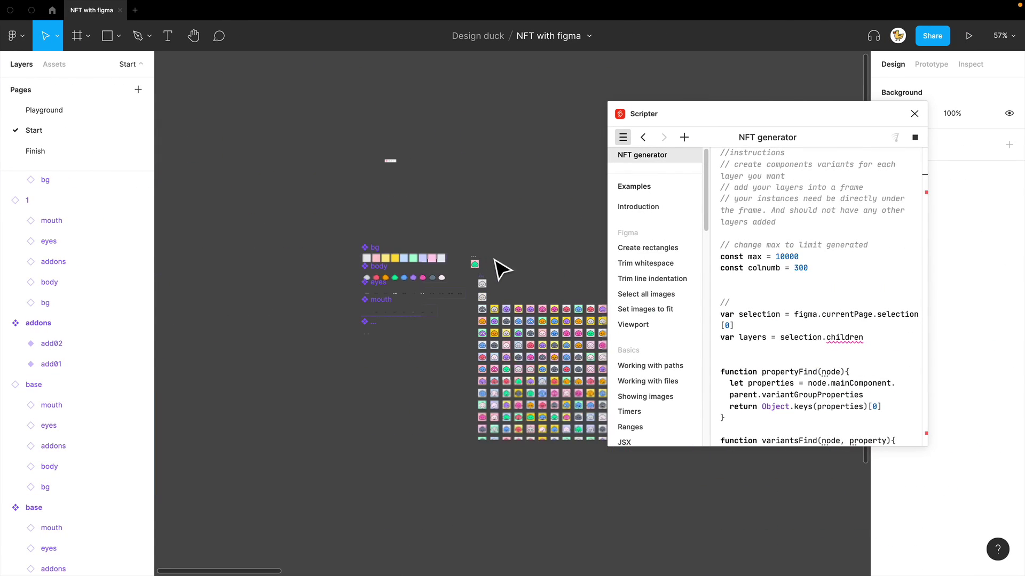
{"action": "scroll", "coordinate": [512, 269], "scroll_direction": "down", "scroll_amount": 3}
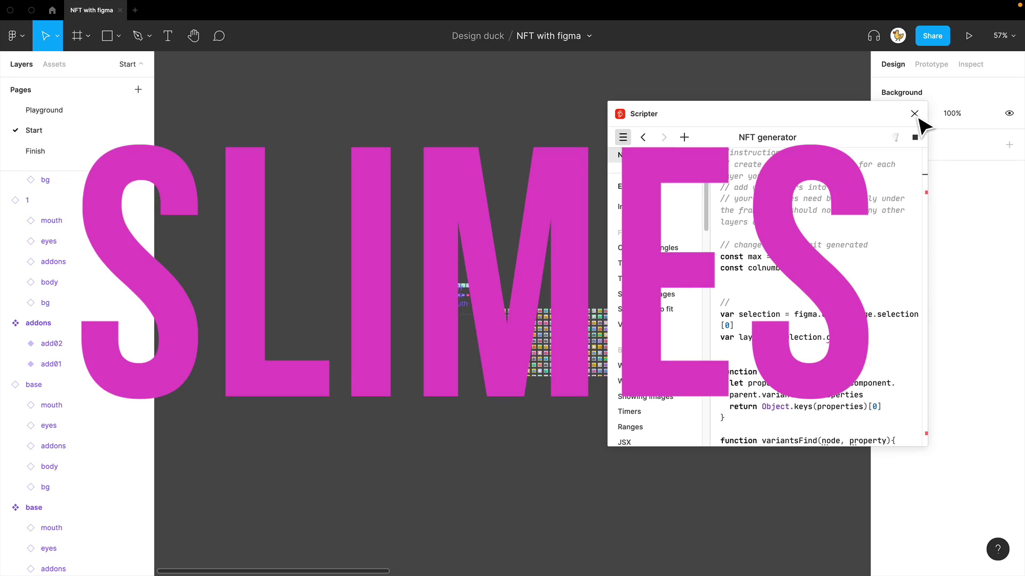
{"action": "left_click", "coordinate": [914, 113]}
{"action": "left_click_drag", "start_coordinate": [739, 196], "coordinate": [659, 166]}
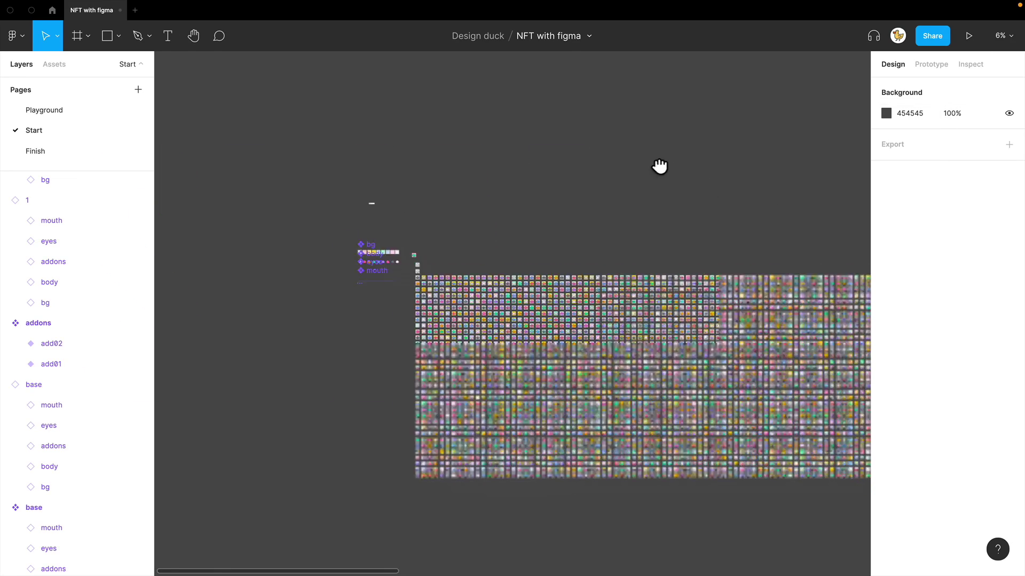
{"action": "scroll", "coordinate": [503, 281], "scroll_direction": "up", "scroll_amount": 10}
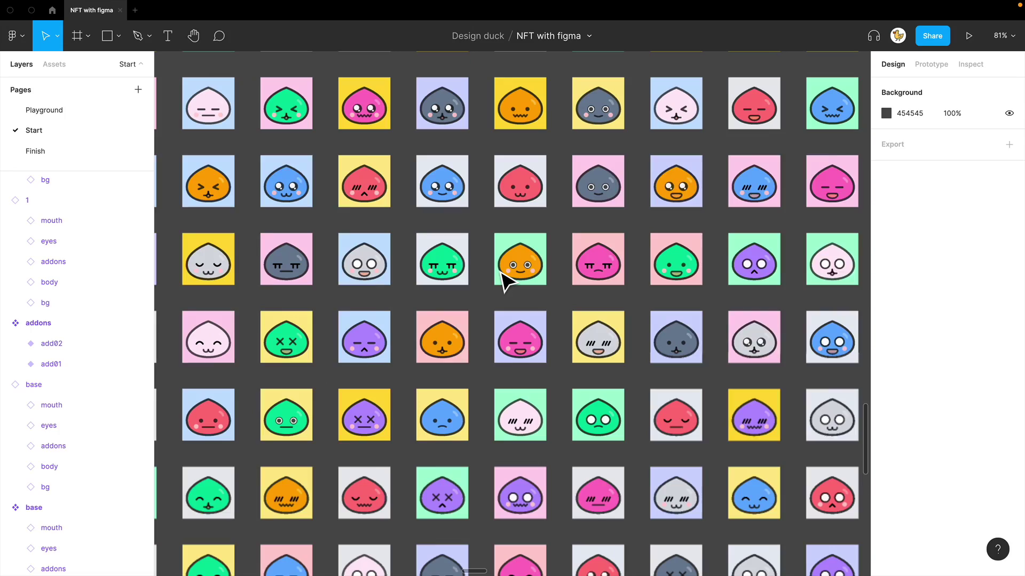
{"action": "scroll", "coordinate": [502, 273], "scroll_direction": "down", "scroll_amount": 3}
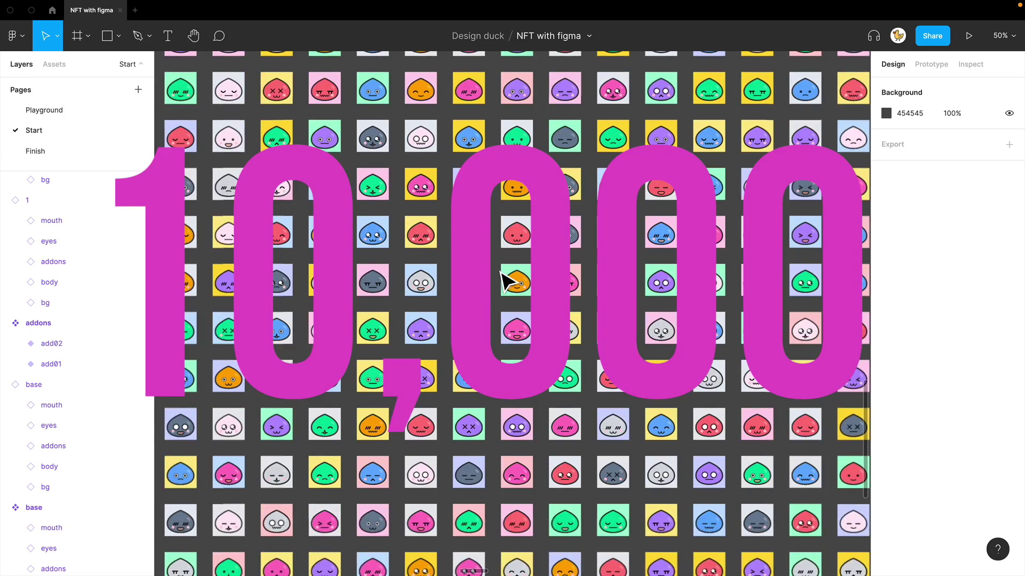
{"action": "scroll", "coordinate": [506, 279], "scroll_direction": "down", "scroll_amount": 6}
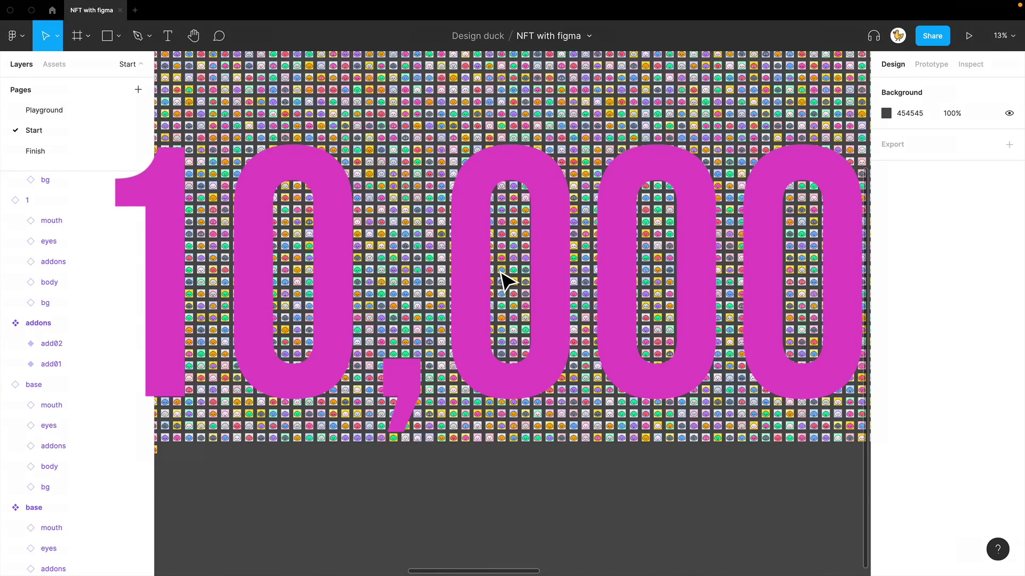